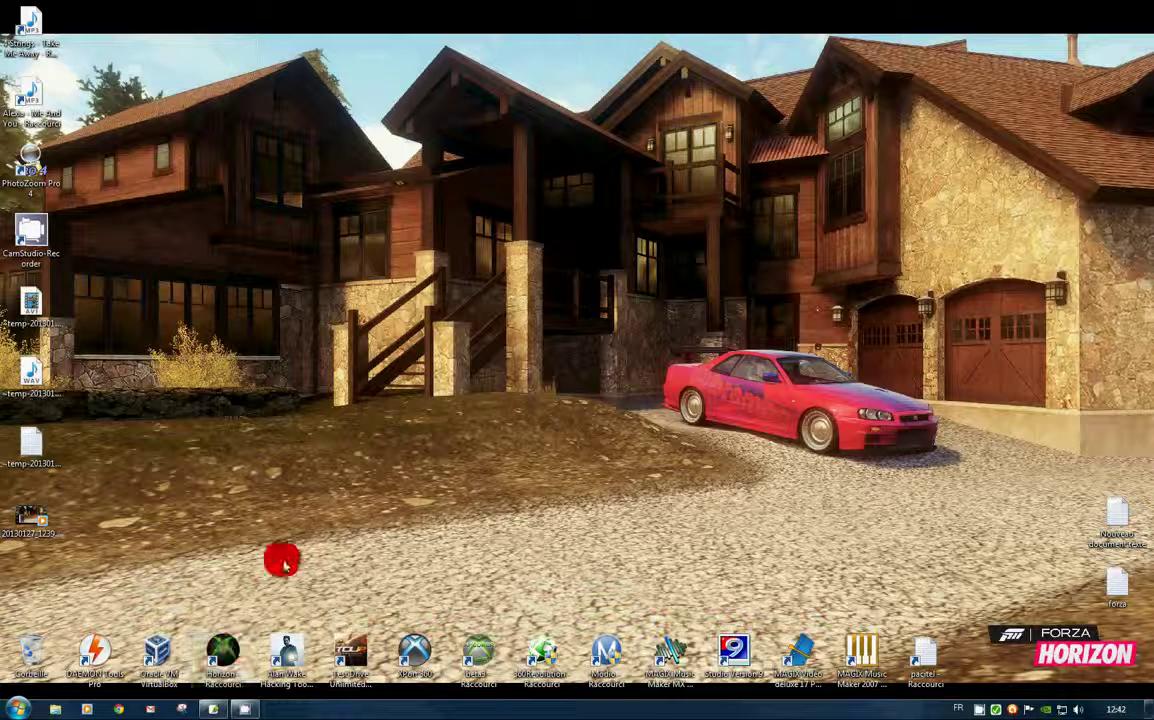
Step: Switch to Adobe Photoshop and limit the tool preset list to presets for the current tool
{"action": "left_click", "coordinate": [216, 708]}
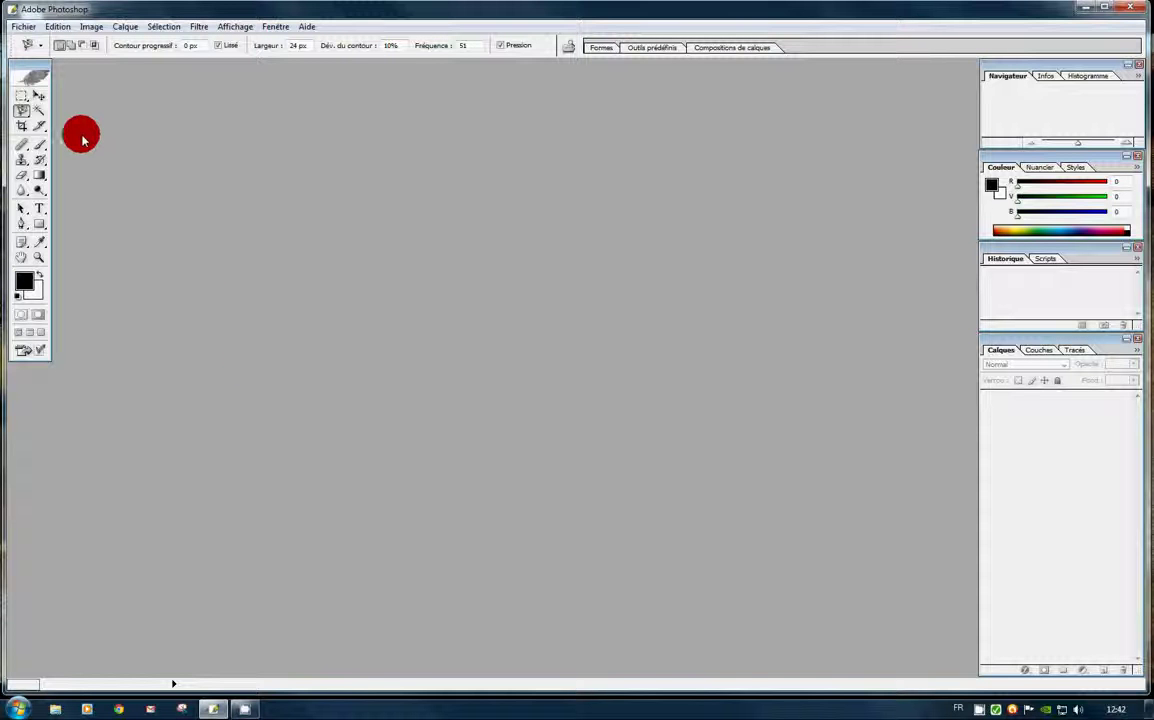
{"action": "left_click", "coordinate": [42, 48]}
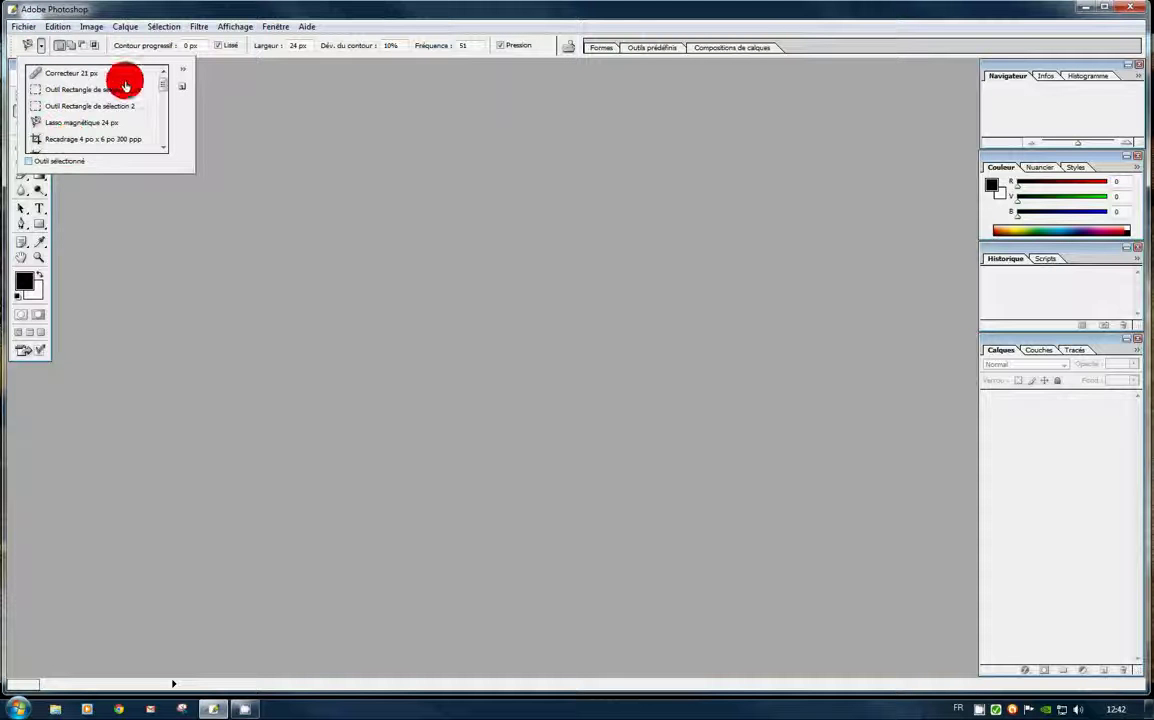
{"action": "left_click", "coordinate": [182, 70]}
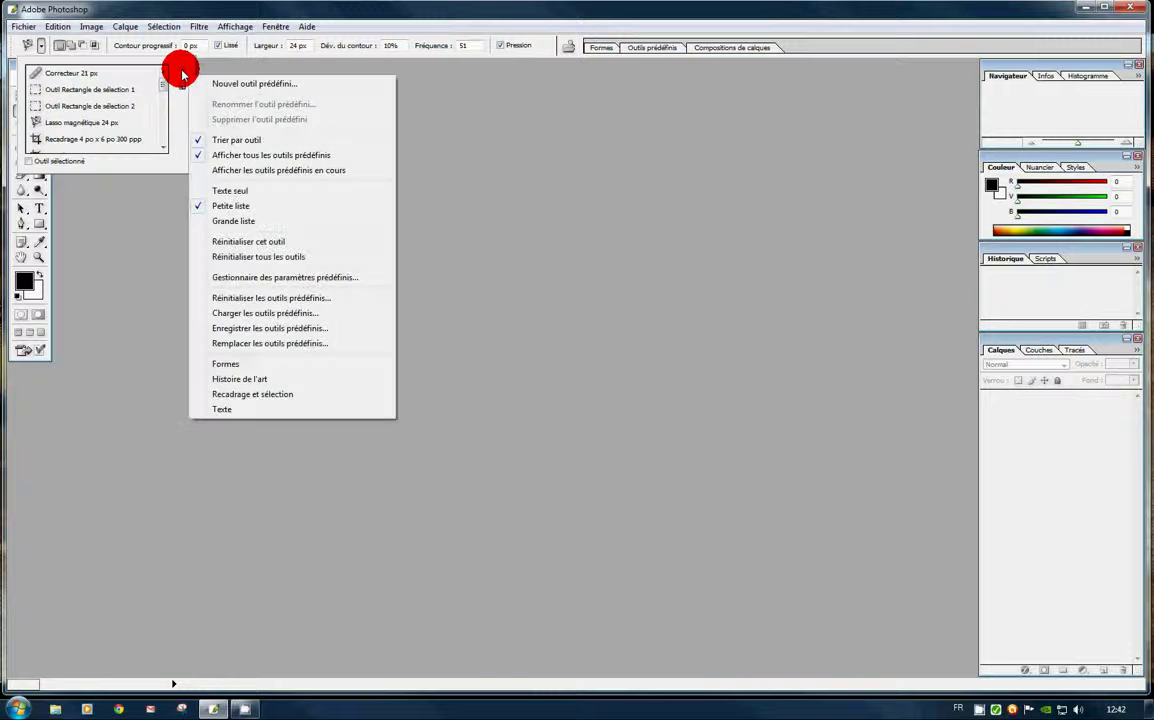
{"action": "left_click", "coordinate": [190, 150]}
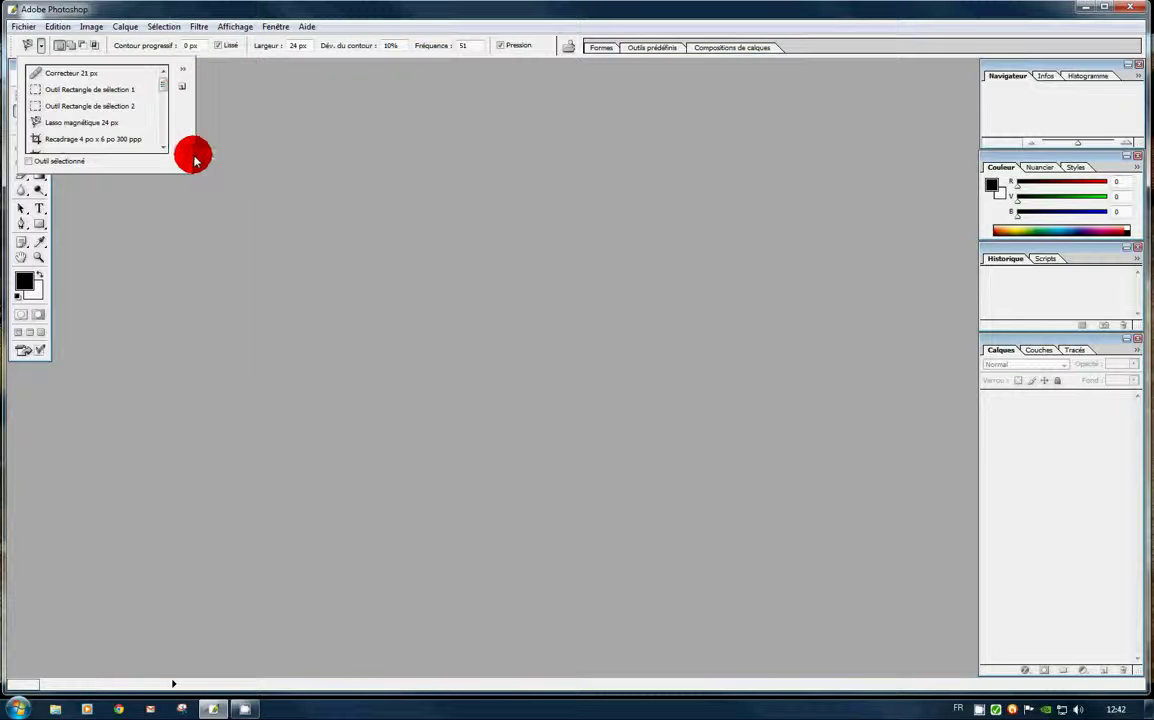
{"action": "left_click", "coordinate": [155, 214]}
{"action": "left_click", "coordinate": [42, 46]}
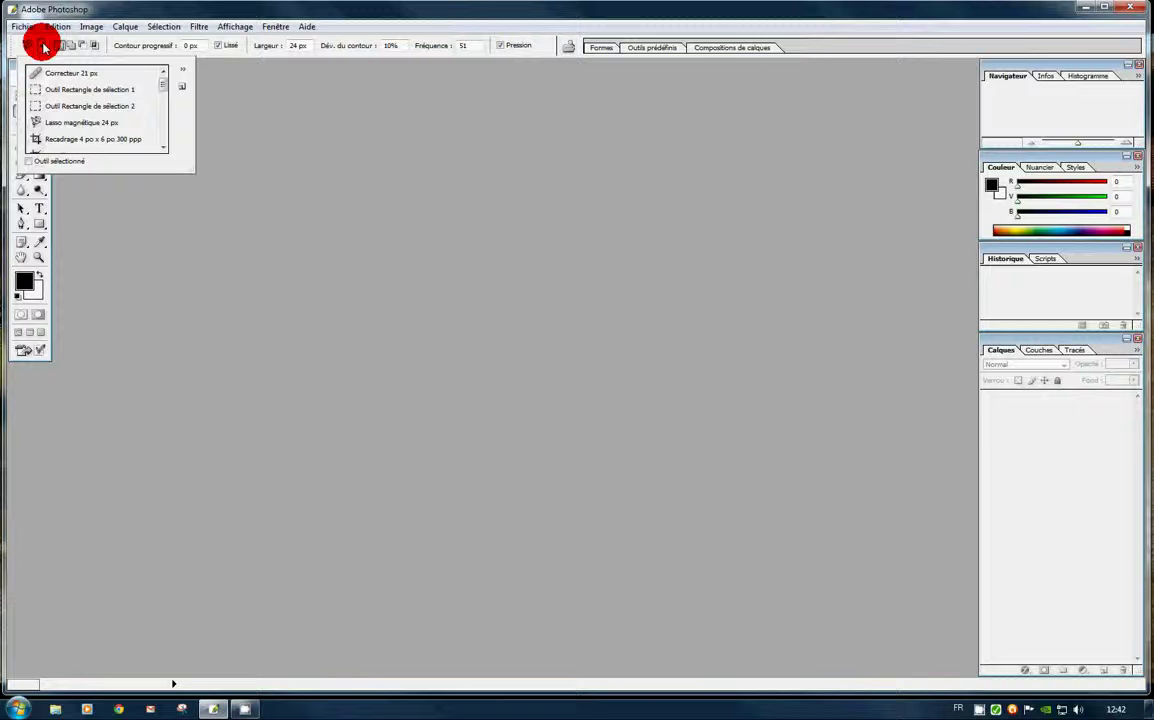
{"action": "left_click", "coordinate": [184, 72]}
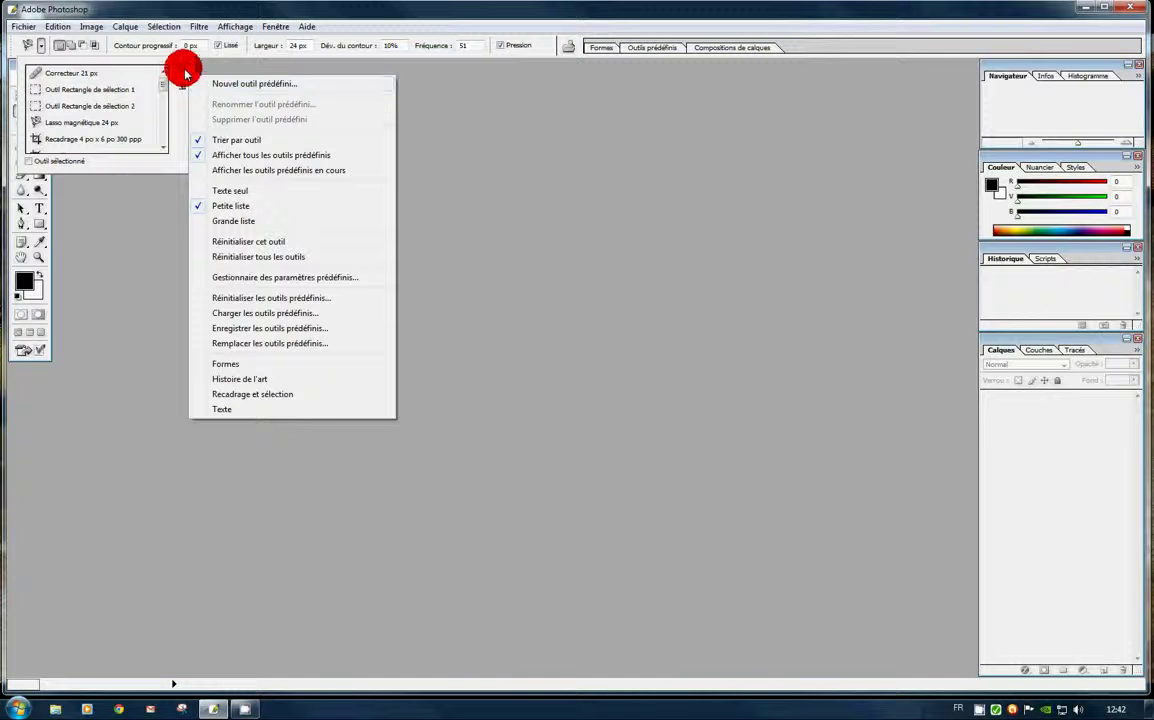
{"action": "left_click", "coordinate": [250, 170]}
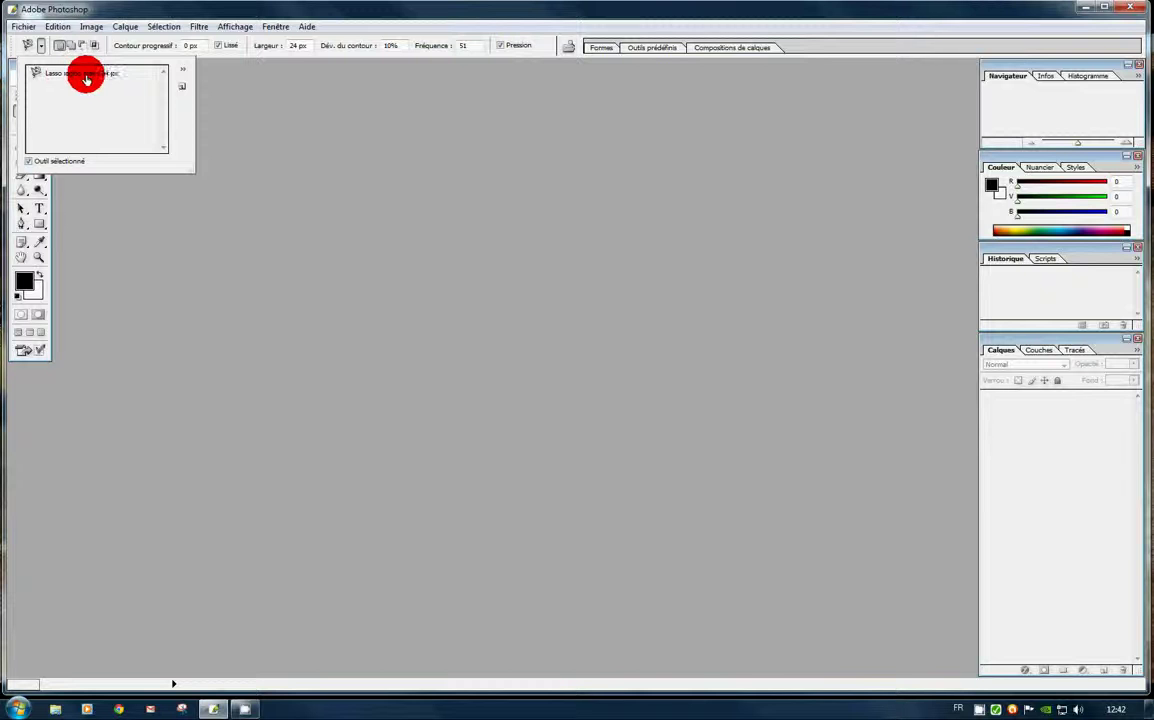
Step: Show all tool presets again and select the Lasso magnétique 24 px preset
{"action": "left_click", "coordinate": [181, 68]}
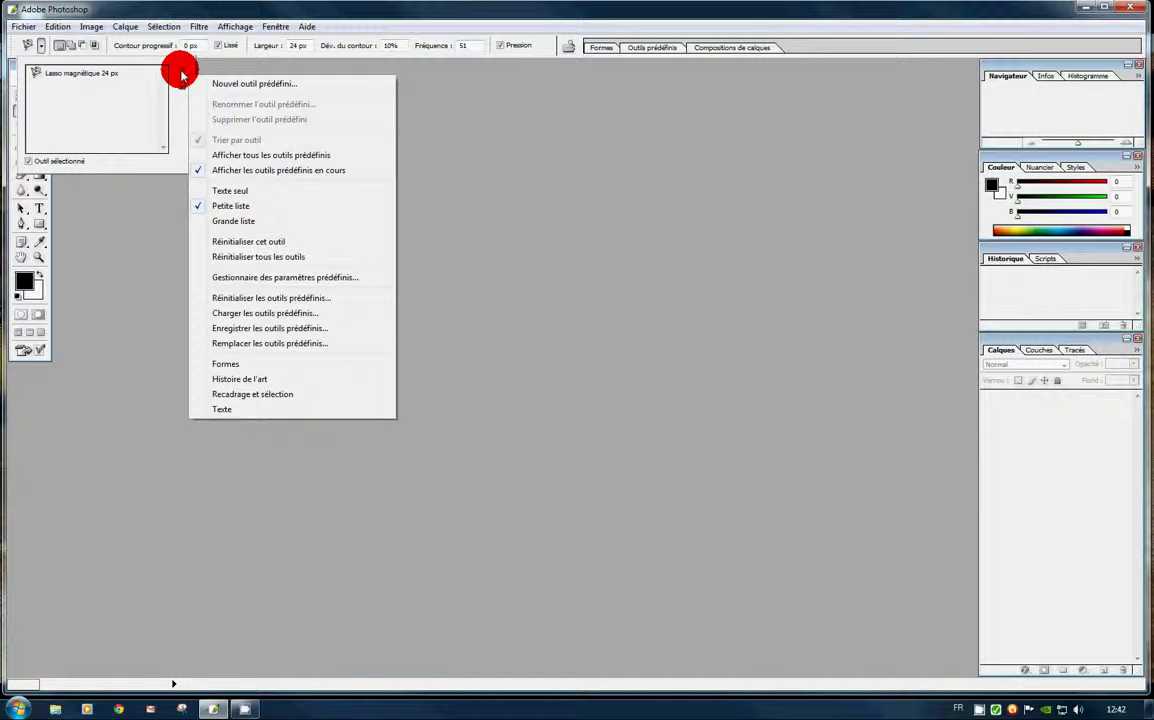
{"action": "left_click", "coordinate": [238, 155]}
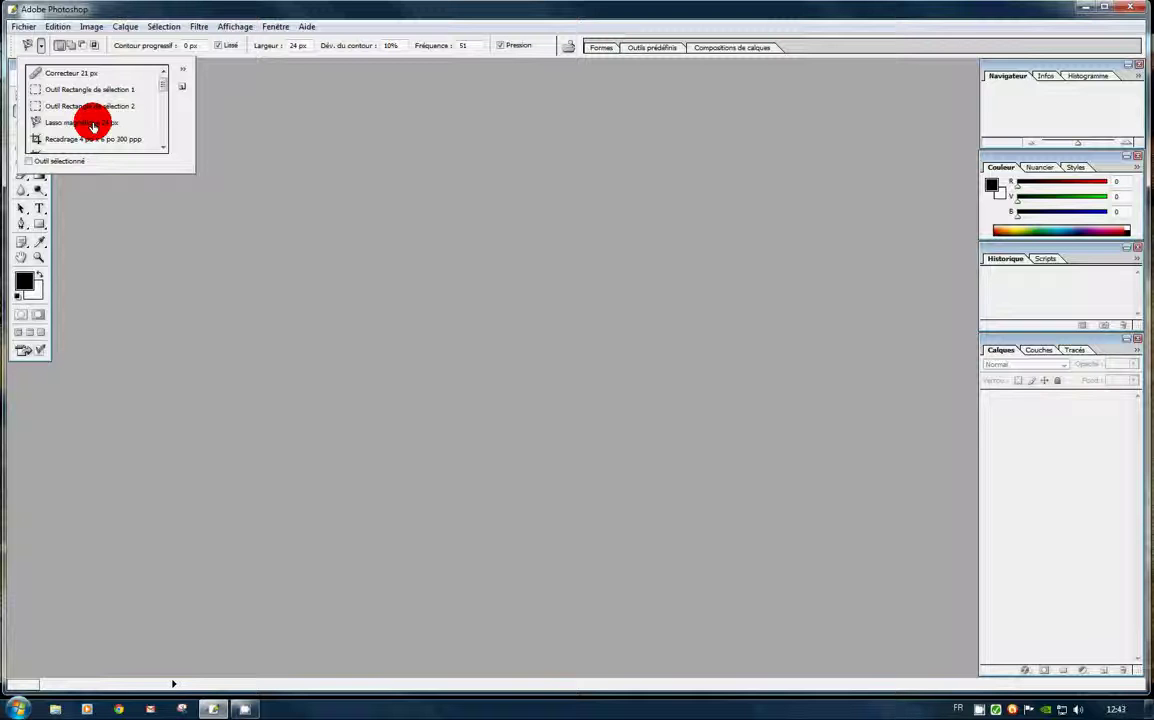
{"action": "left_click", "coordinate": [93, 125]}
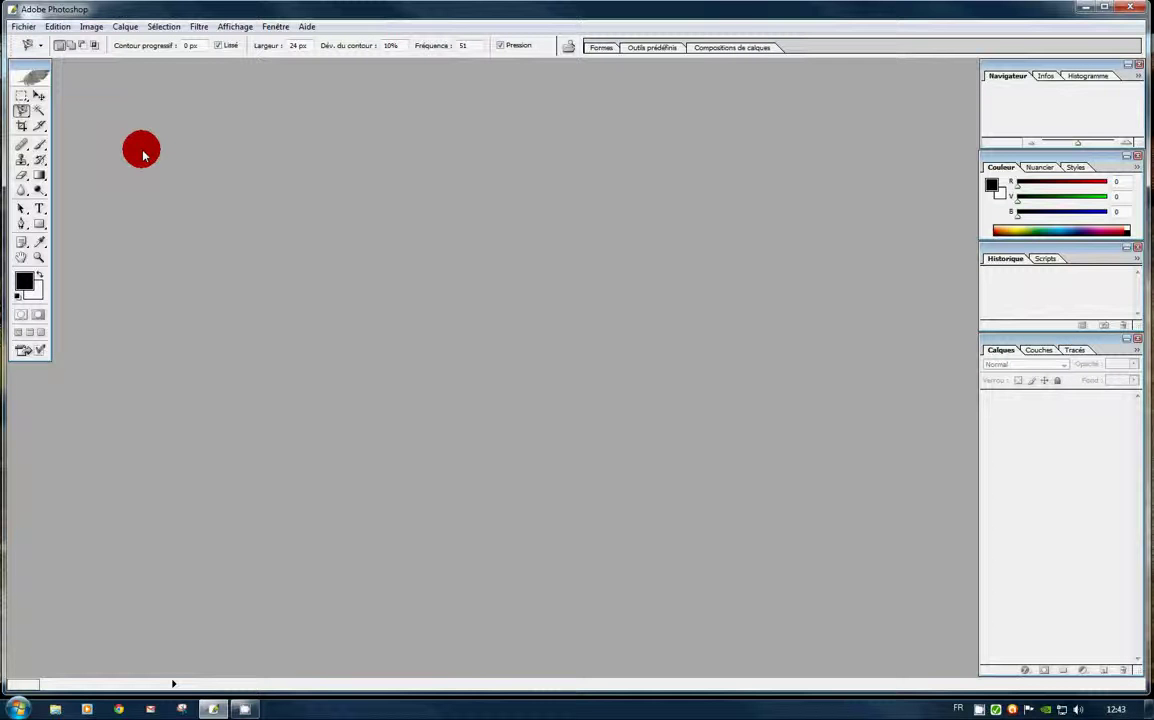
Step: Open the street photo 01.JPG from the capture folder
{"action": "left_click", "coordinate": [22, 27]}
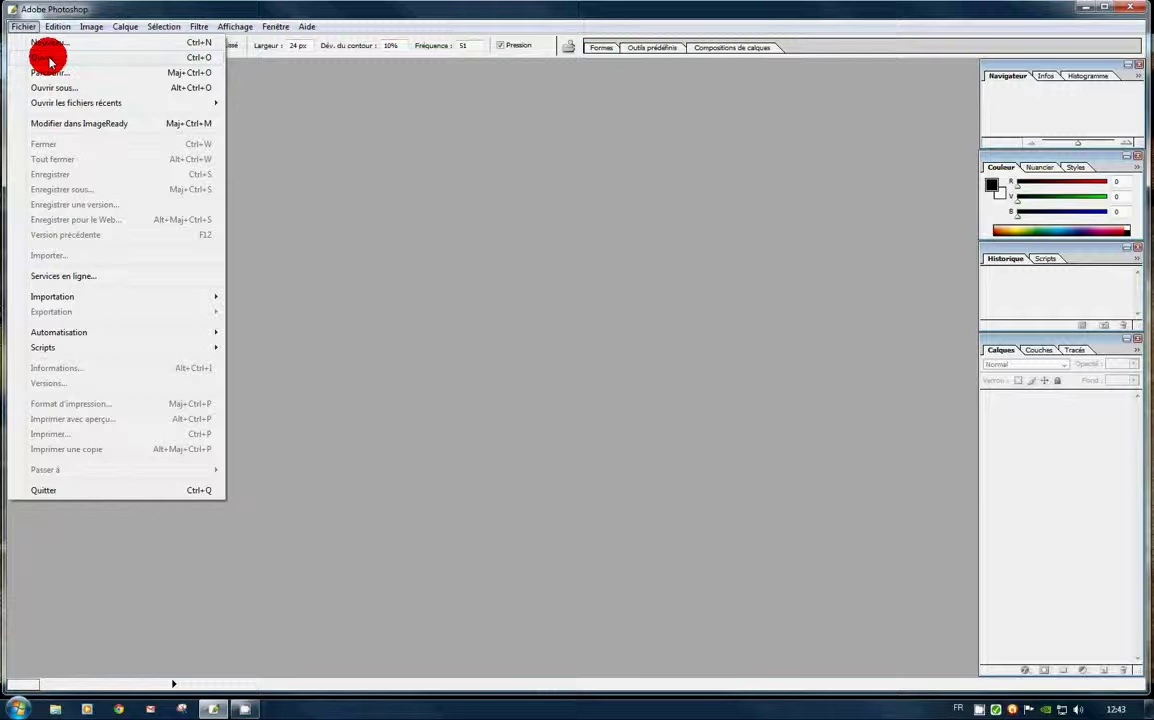
{"action": "left_click", "coordinate": [49, 59]}
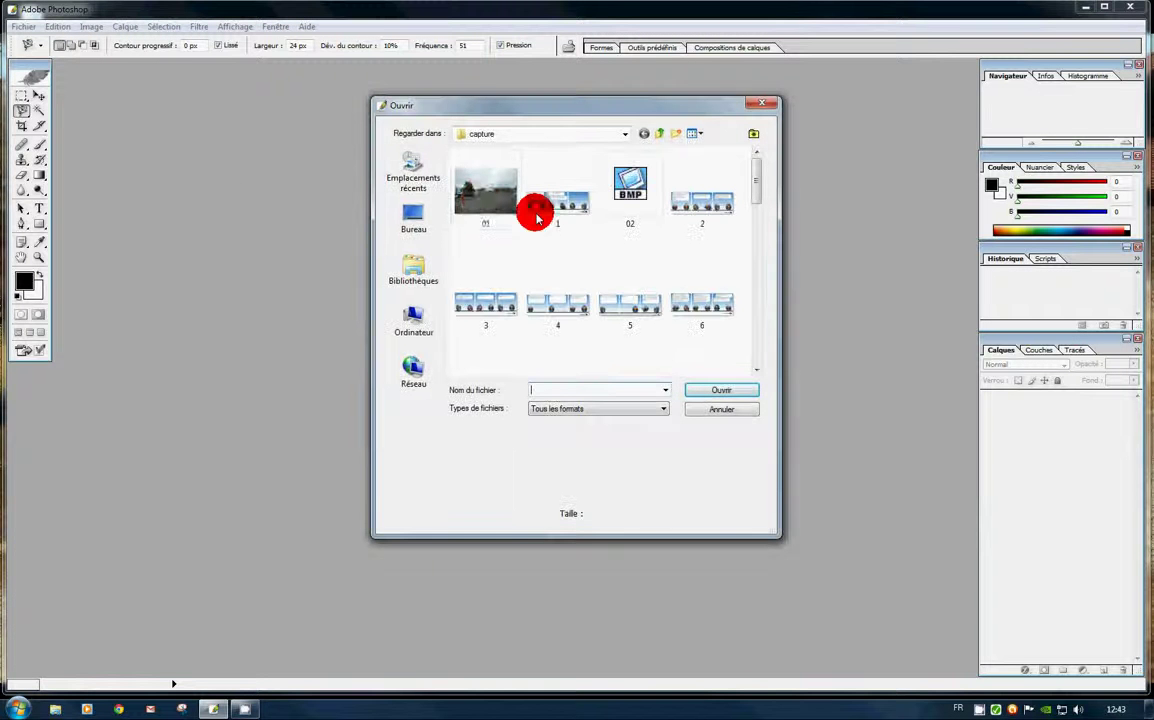
{"action": "left_click", "coordinate": [483, 205]}
{"action": "double_click", "coordinate": [483, 205]}
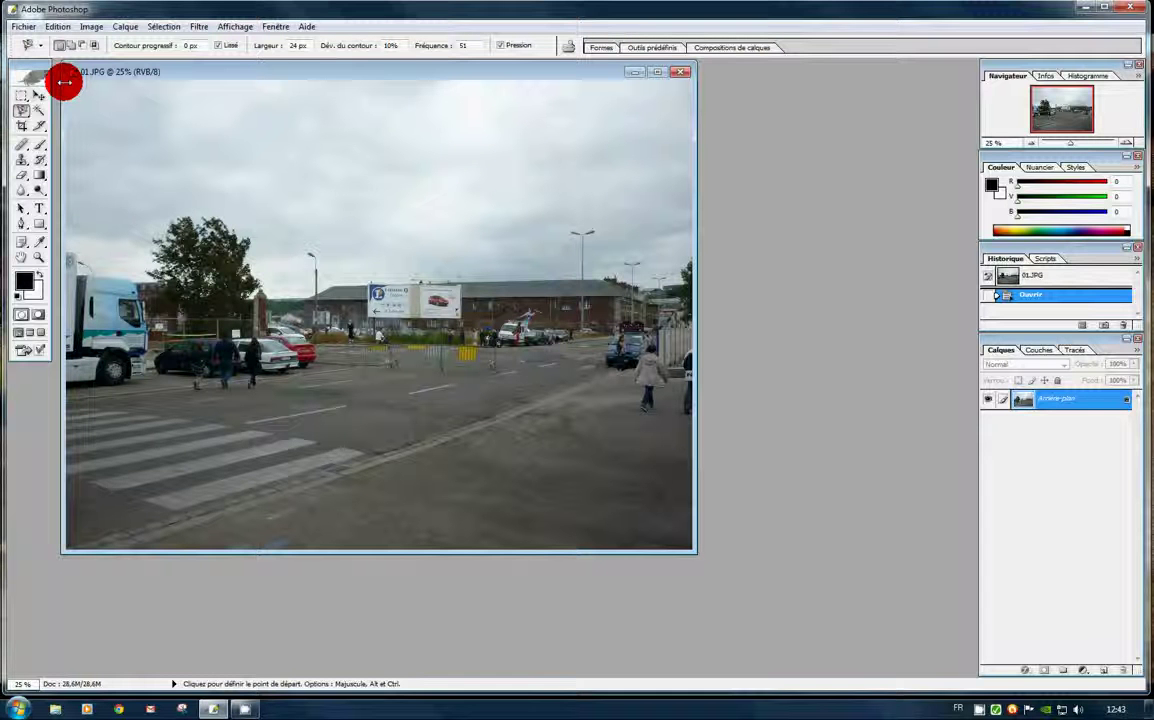
Step: Open the silver car image 02.bmp from the capture folder
{"action": "left_click", "coordinate": [22, 27]}
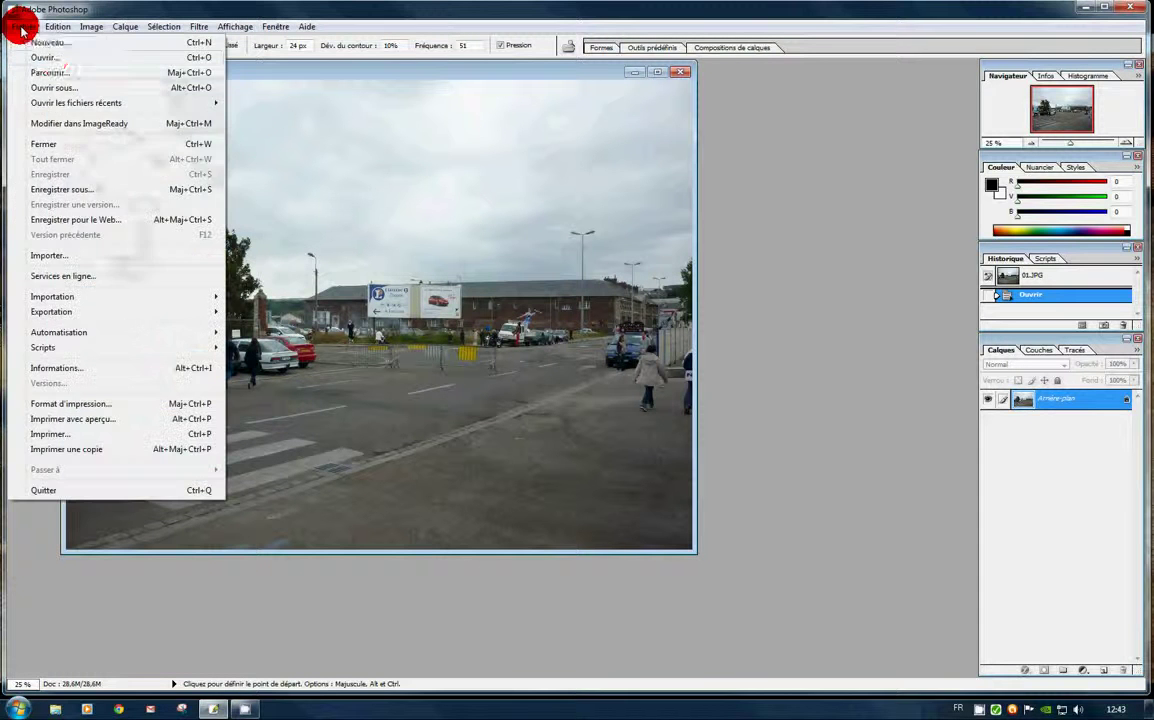
{"action": "left_click", "coordinate": [50, 56]}
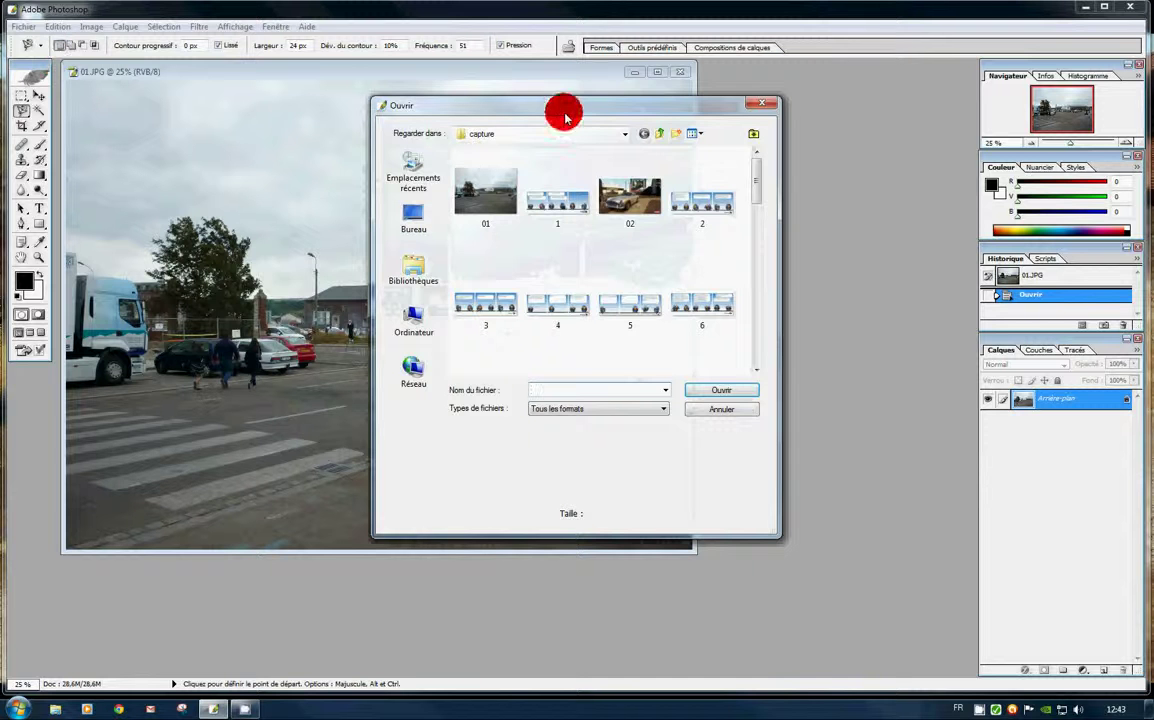
{"action": "double_click", "coordinate": [622, 200]}
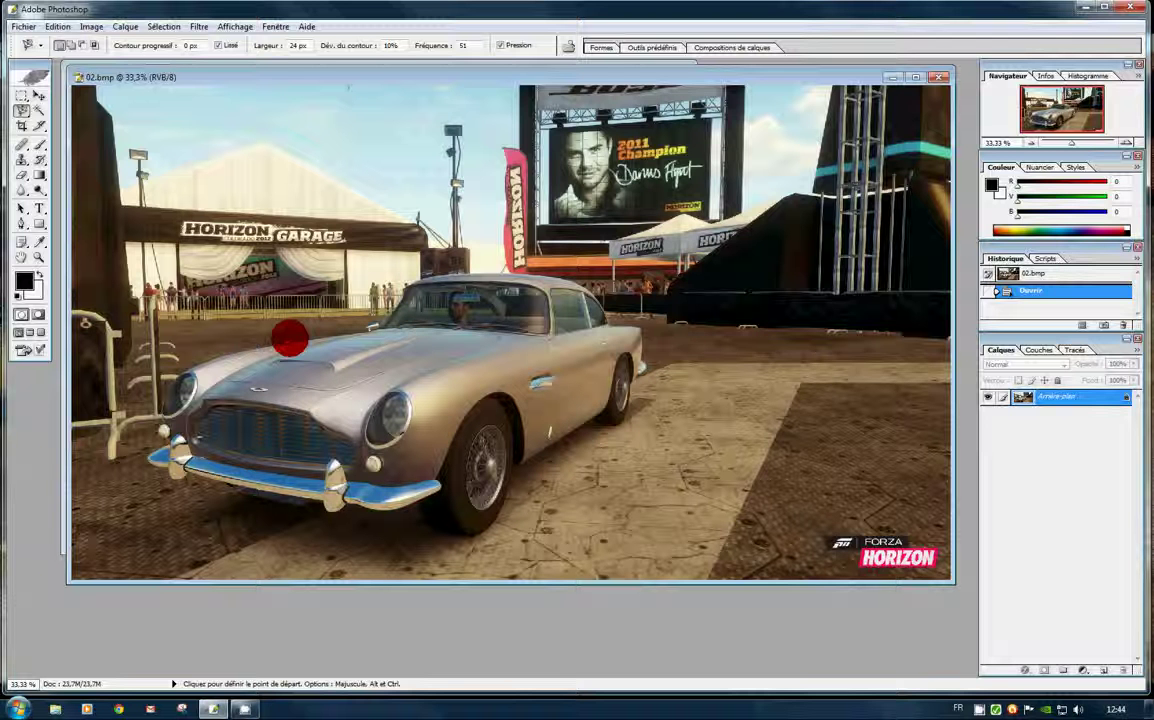
Step: Trace the silver car's full outline with the Magnetic Lasso, starting at the hood edge, and close it into a selection
{"action": "left_click", "coordinate": [290, 338]}
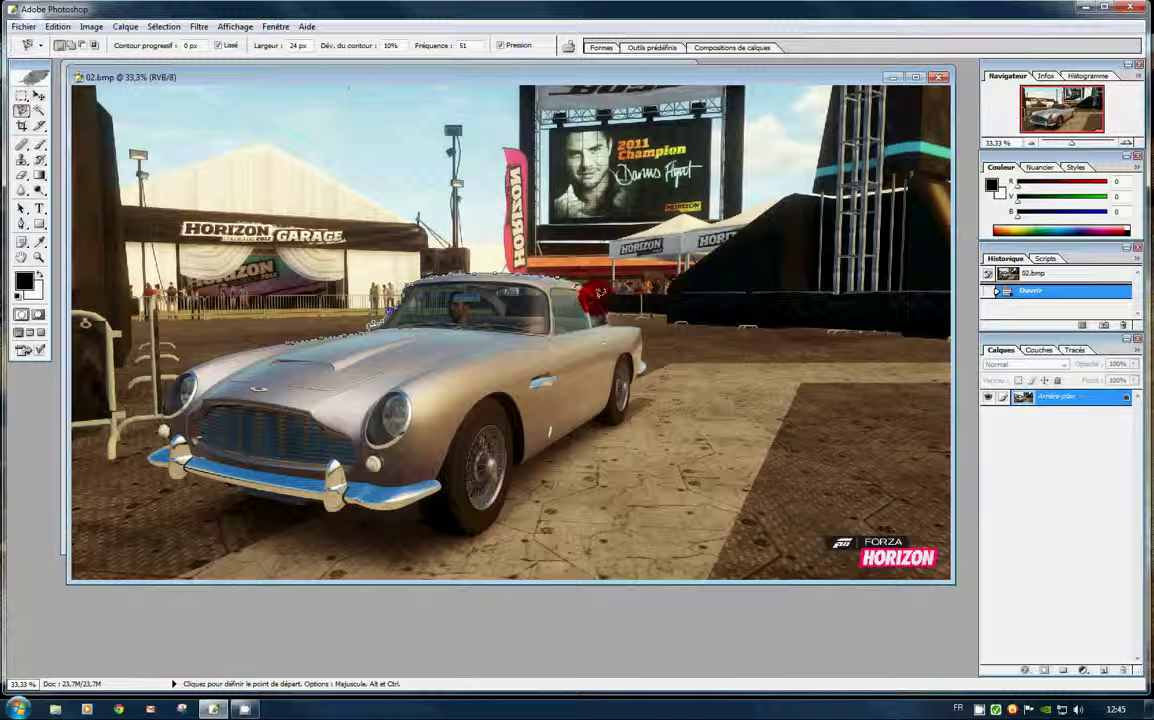
{"action": "mouse_move", "coordinate": [622, 320]}
{"action": "left_mouse_down"}
{"action": "mouse_move", "coordinate": [644, 338]}
{"action": "mouse_move", "coordinate": [647, 366]}
{"action": "mouse_move", "coordinate": [621, 420]}
{"action": "mouse_move", "coordinate": [590, 415]}
{"action": "mouse_move", "coordinate": [513, 464]}
{"action": "mouse_move", "coordinate": [509, 487]}
{"action": "mouse_move", "coordinate": [500, 476]}
{"action": "mouse_move", "coordinate": [515, 462]}
{"action": "left_mouse_up"}
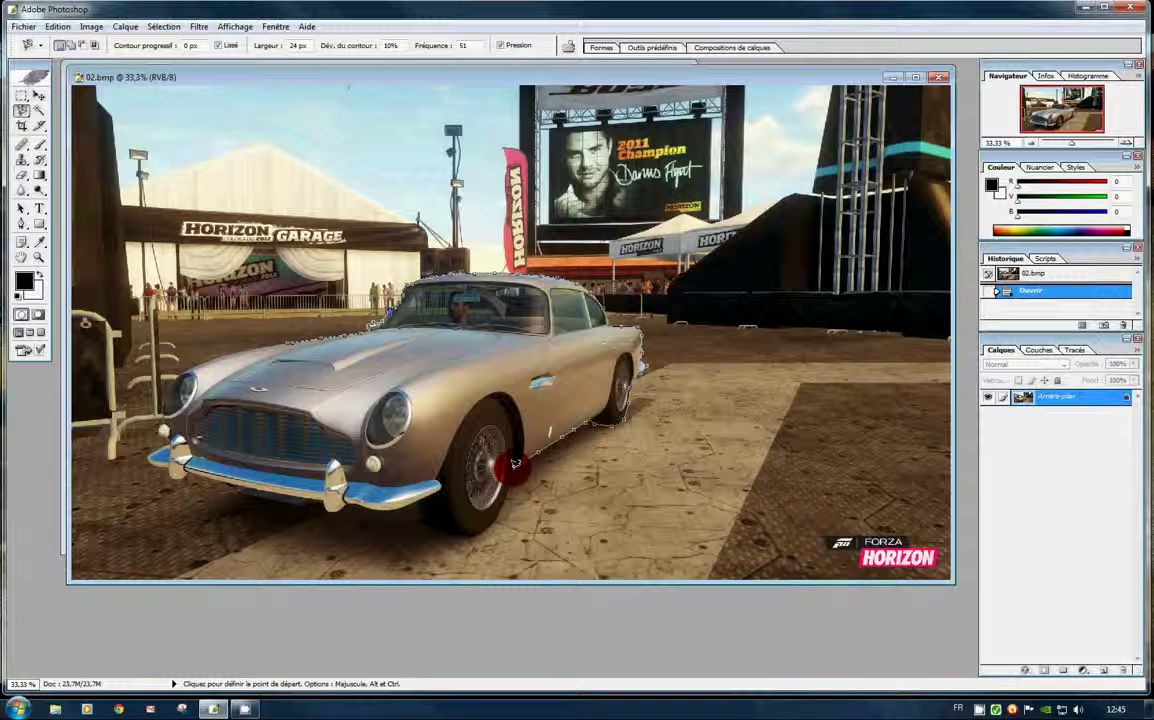
{"action": "mouse_move", "coordinate": [513, 464]}
{"action": "left_mouse_down"}
{"action": "mouse_move", "coordinate": [497, 519]}
{"action": "mouse_move", "coordinate": [467, 540]}
{"action": "mouse_move", "coordinate": [427, 524]}
{"action": "mouse_move", "coordinate": [415, 498]}
{"action": "mouse_move", "coordinate": [320, 497]}
{"action": "left_mouse_up"}
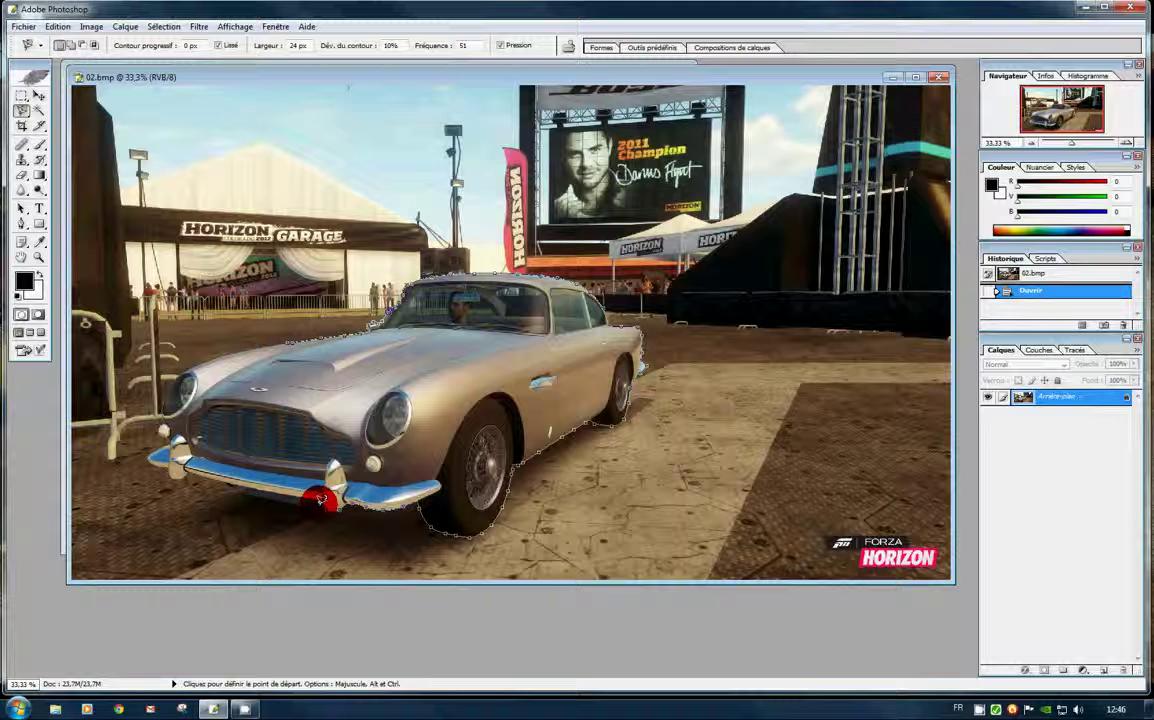
{"action": "mouse_move", "coordinate": [320, 500]}
{"action": "left_mouse_down"}
{"action": "mouse_move", "coordinate": [235, 493]}
{"action": "mouse_move", "coordinate": [298, 493]}
{"action": "mouse_move", "coordinate": [268, 492]}
{"action": "left_mouse_up"}
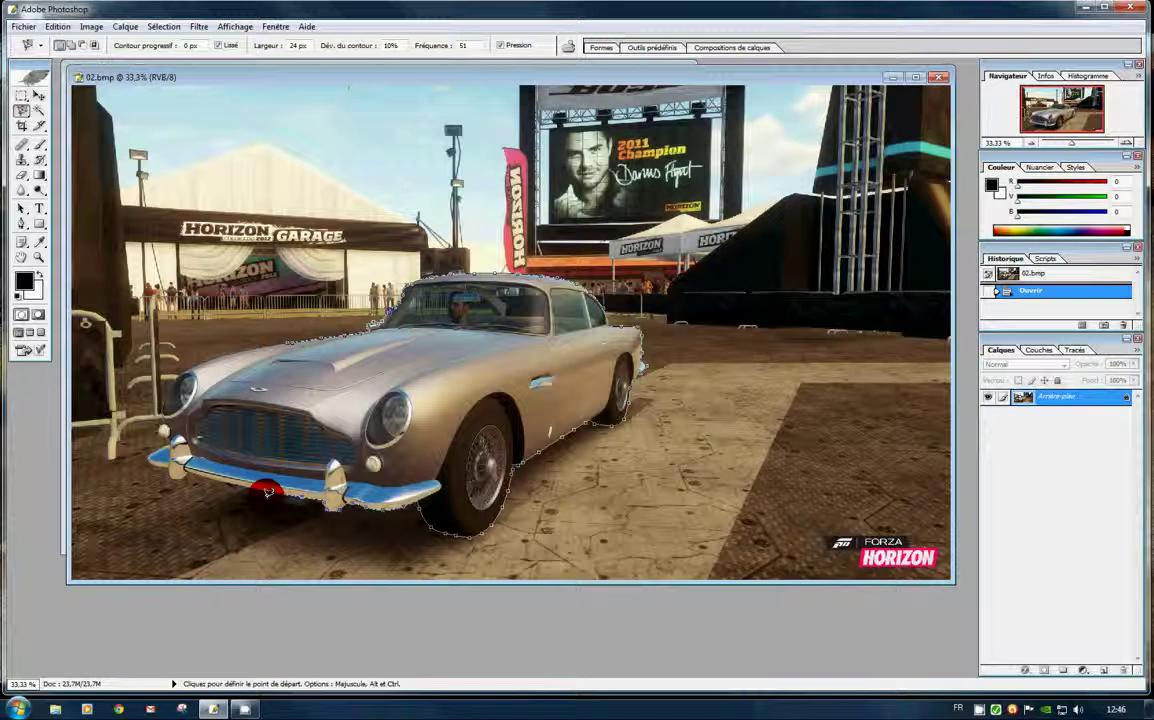
{"action": "mouse_move", "coordinate": [268, 491]}
{"action": "left_mouse_down"}
{"action": "mouse_move", "coordinate": [313, 497]}
{"action": "mouse_move", "coordinate": [147, 467]}
{"action": "mouse_move", "coordinate": [137, 458]}
{"action": "mouse_move", "coordinate": [168, 442]}
{"action": "mouse_move", "coordinate": [158, 424]}
{"action": "left_mouse_up"}
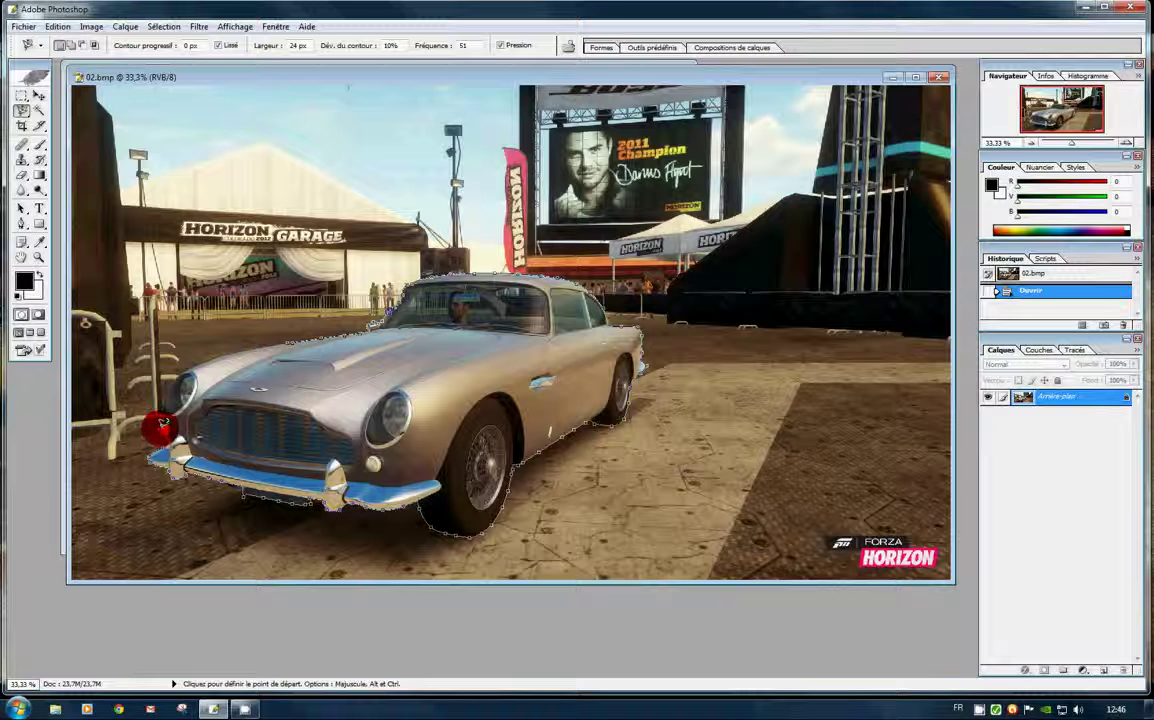
{"action": "mouse_move", "coordinate": [166, 412]}
{"action": "left_mouse_down"}
{"action": "mouse_move", "coordinate": [180, 372]}
{"action": "mouse_move", "coordinate": [254, 345]}
{"action": "left_mouse_up"}
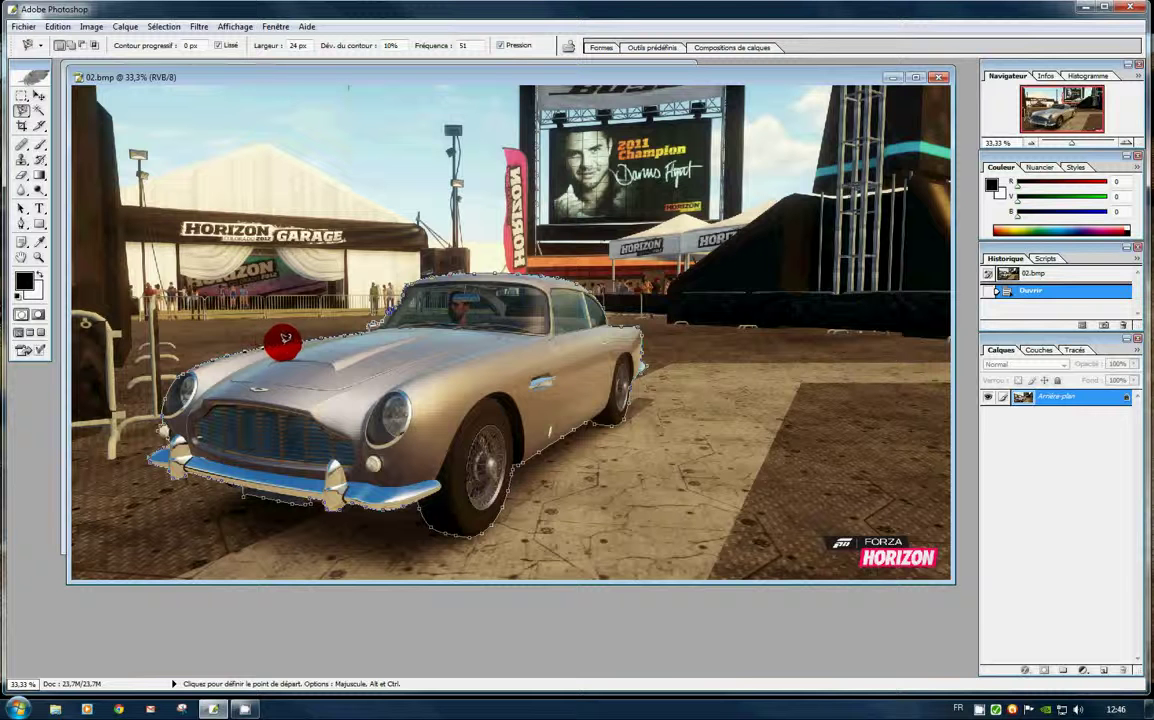
{"action": "left_click", "coordinate": [285, 344]}
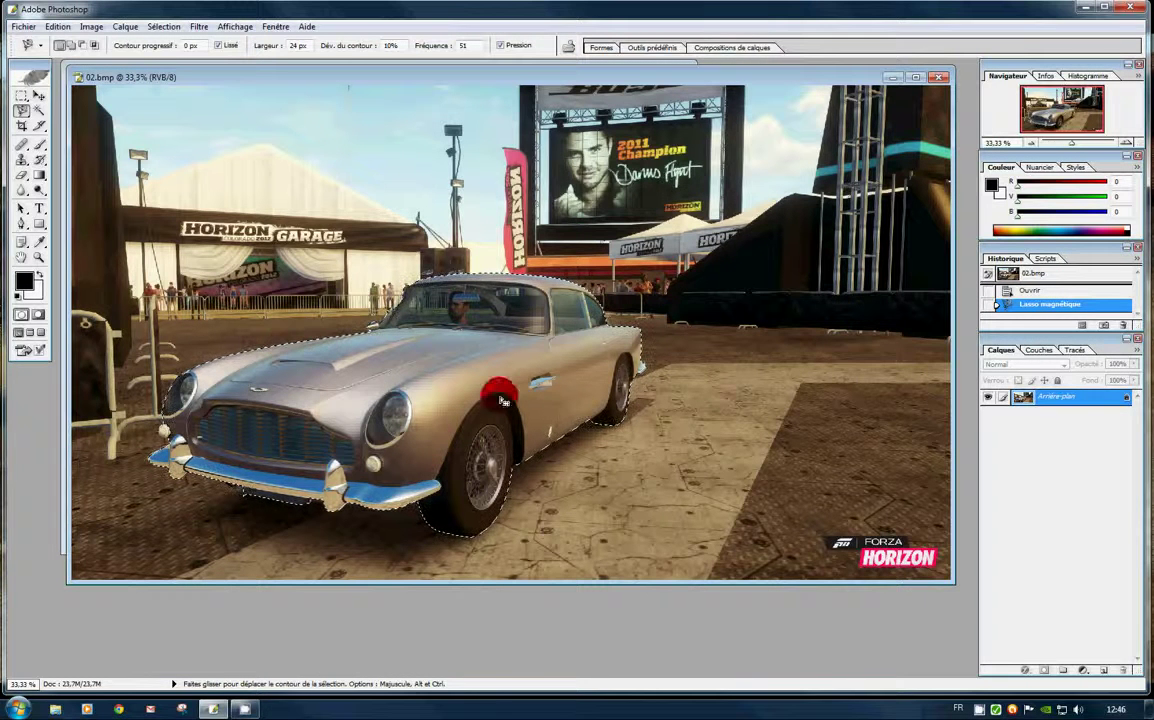
Step: Feather the car selection with a radius of 10 pixels
{"action": "right_click", "coordinate": [430, 355]}
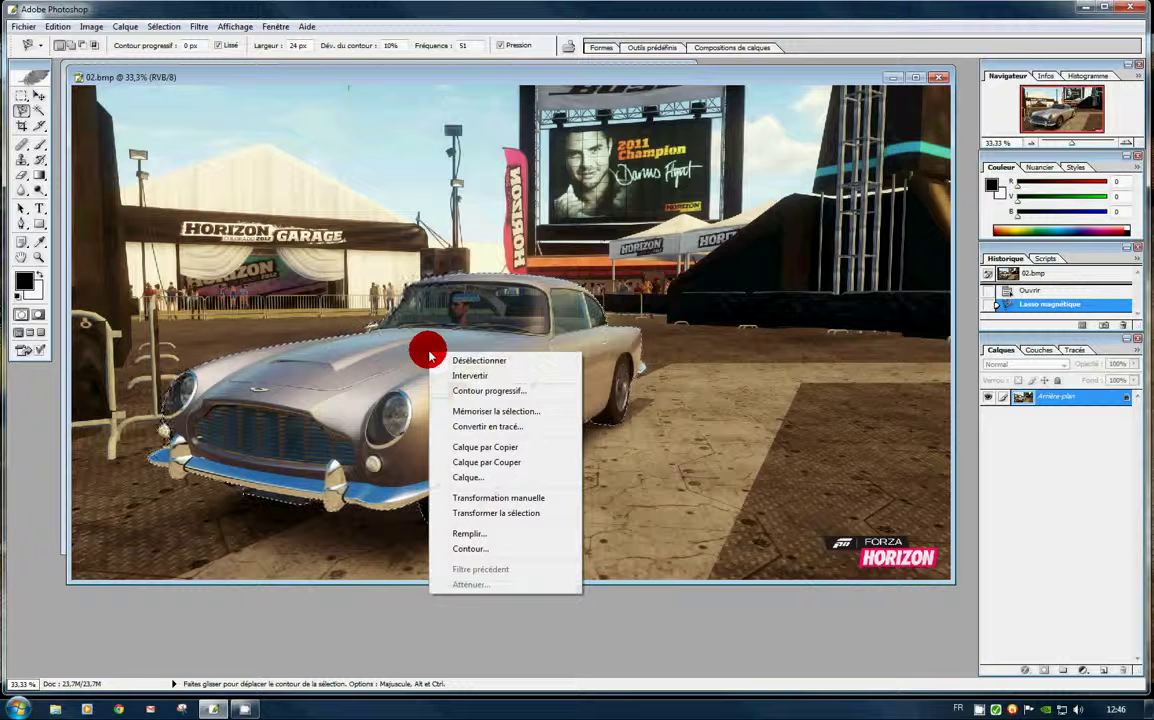
{"action": "left_click", "coordinate": [480, 392]}
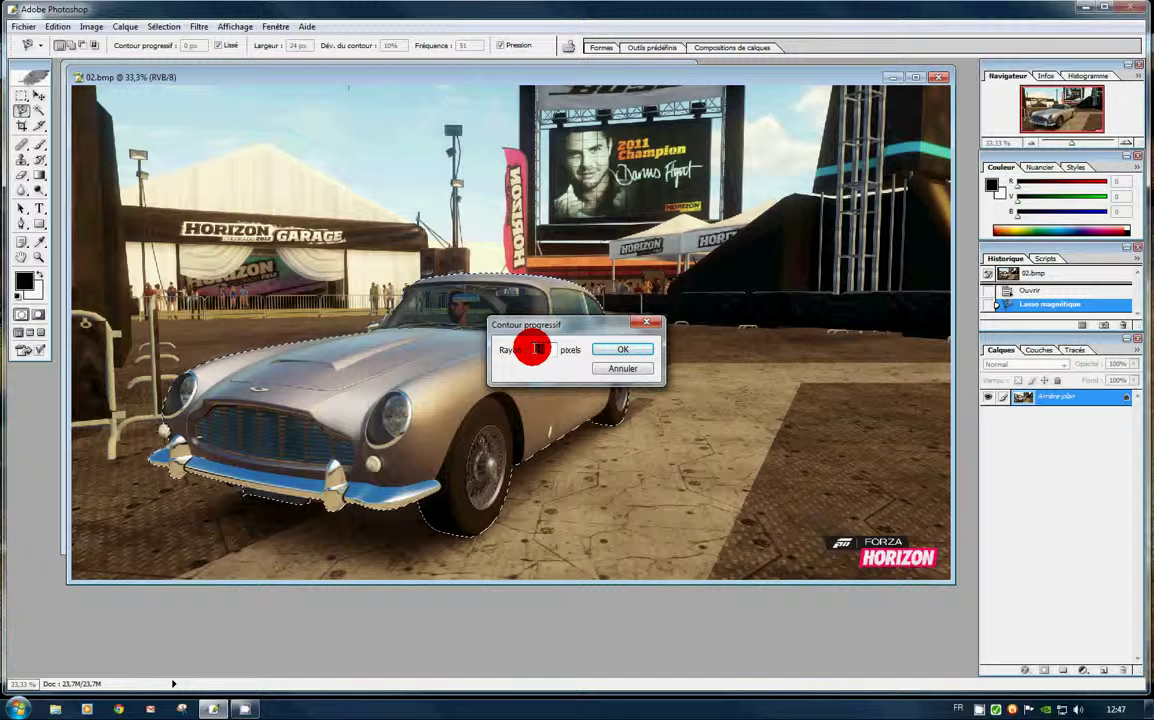
{"action": "left_click_drag", "start_coordinate": [538, 349], "coordinate": [579, 346]}
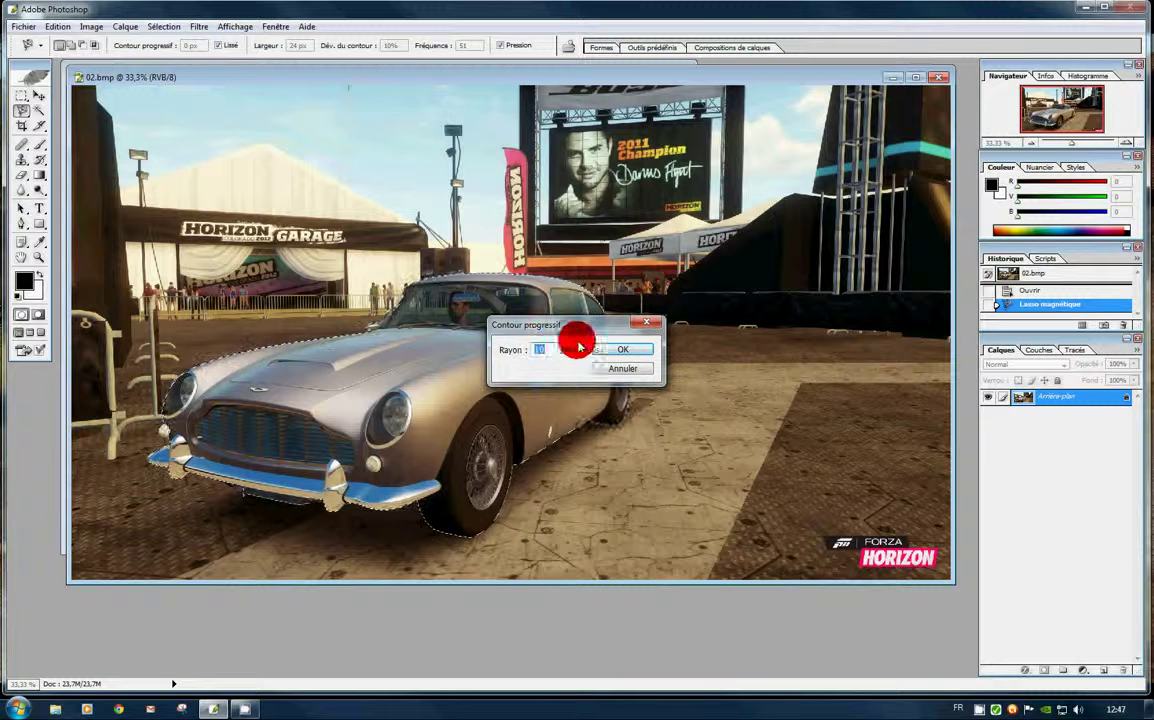
{"action": "left_click", "coordinate": [615, 350]}
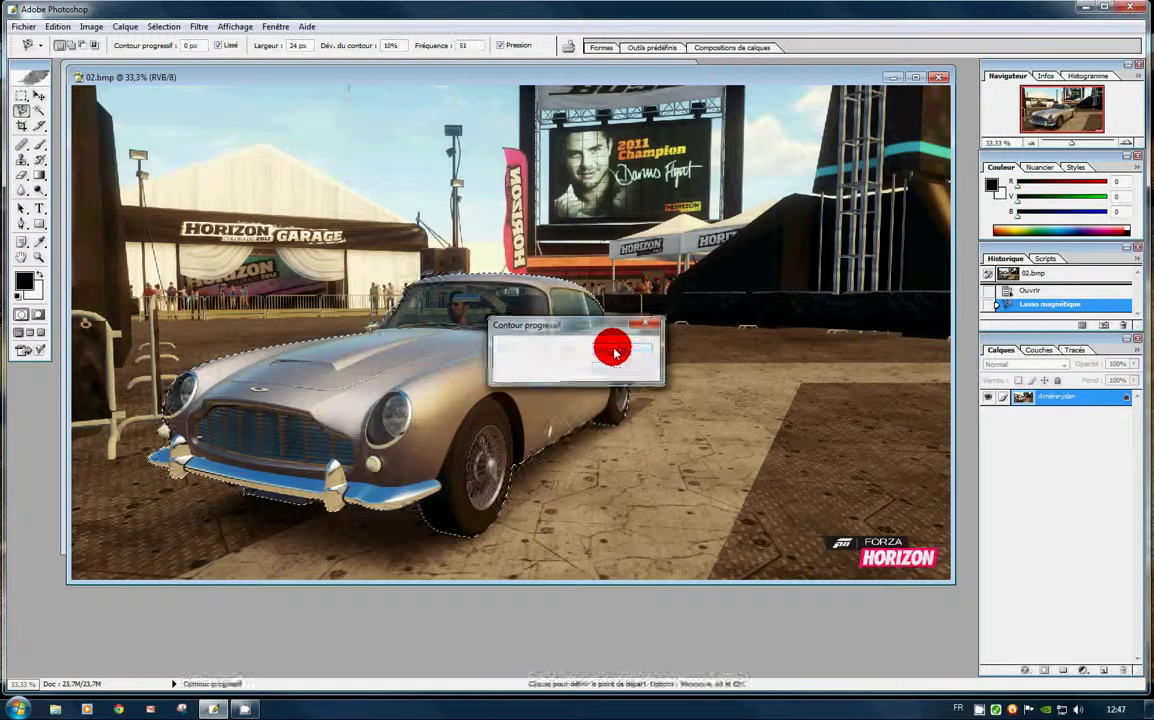
Step: Save the car selection as a new named channel in 02.bmp, and copy the selected car to its own layer
{"action": "right_click", "coordinate": [436, 352]}
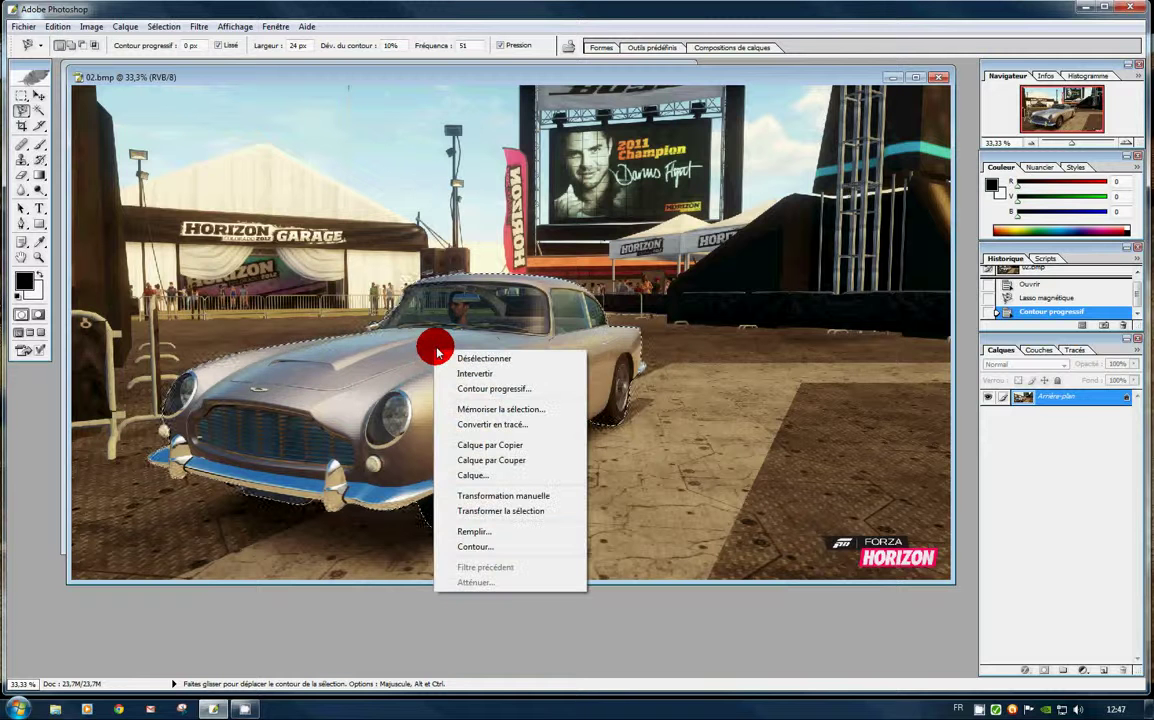
{"action": "left_click", "coordinate": [480, 410]}
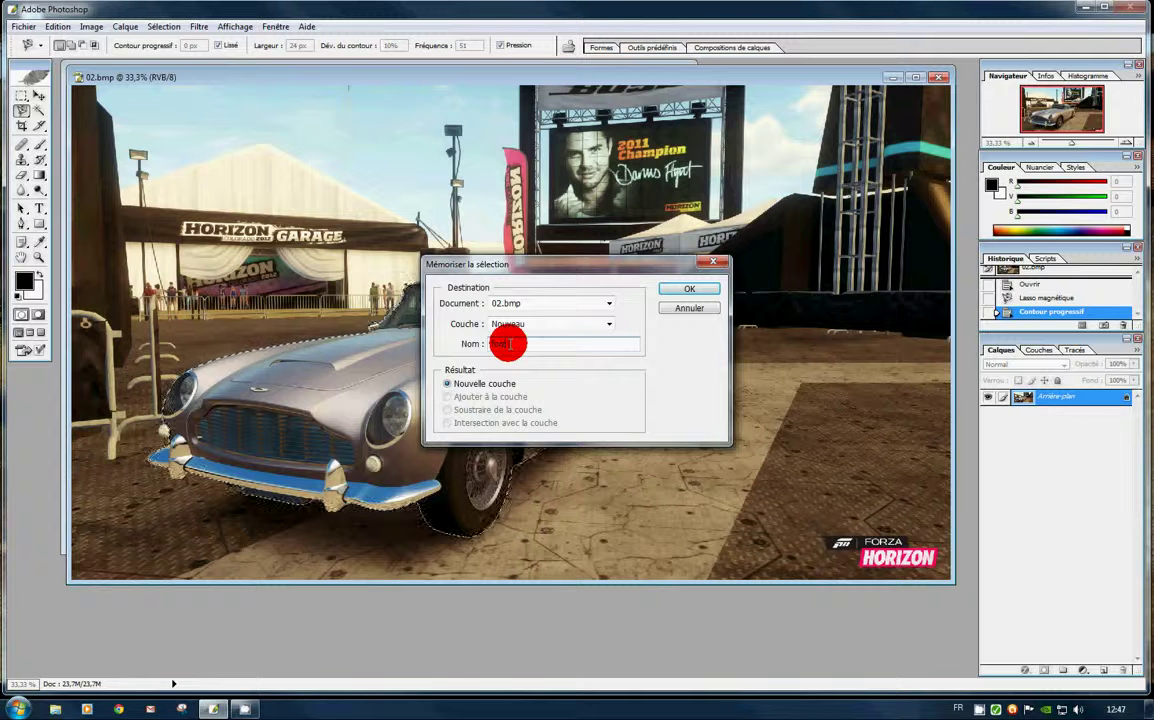
{"action": "key", "text": "Return"}
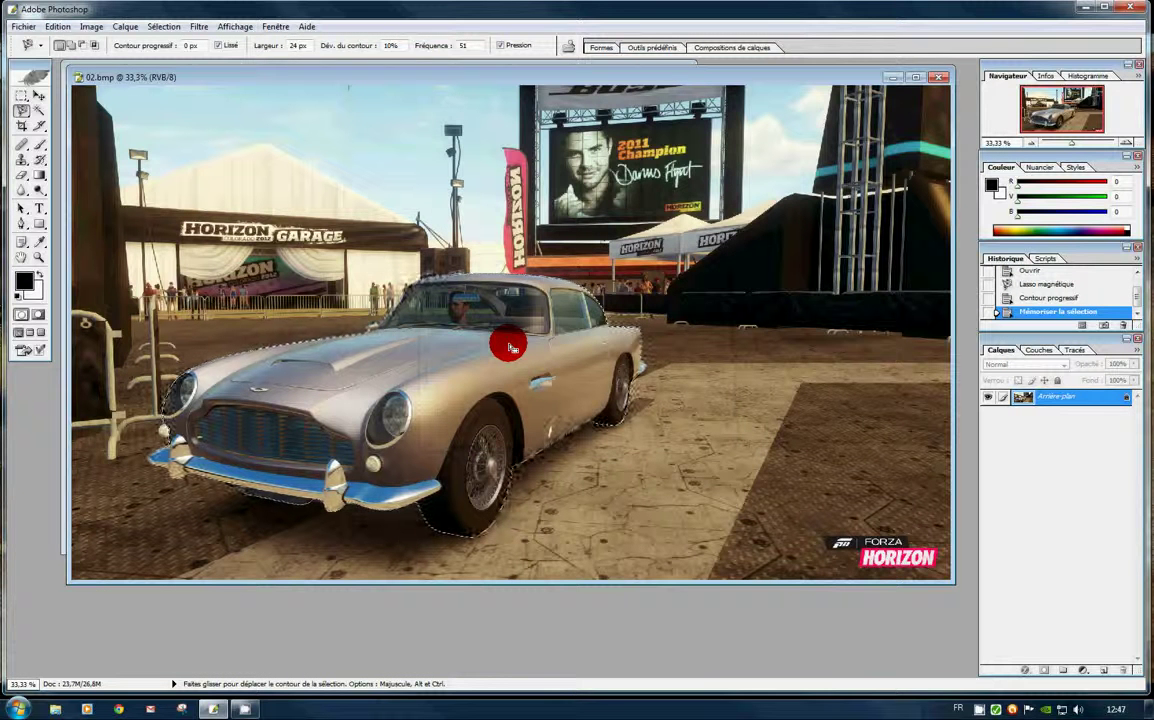
{"action": "right_click", "coordinate": [491, 352]}
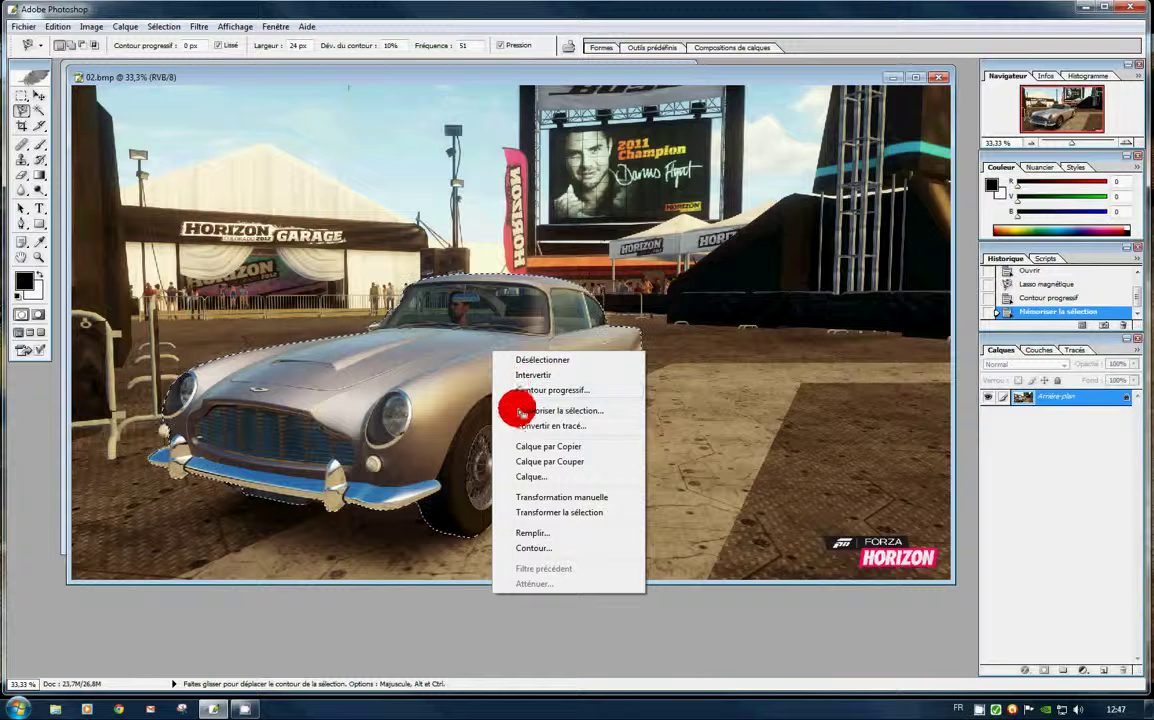
{"action": "left_click", "coordinate": [524, 446]}
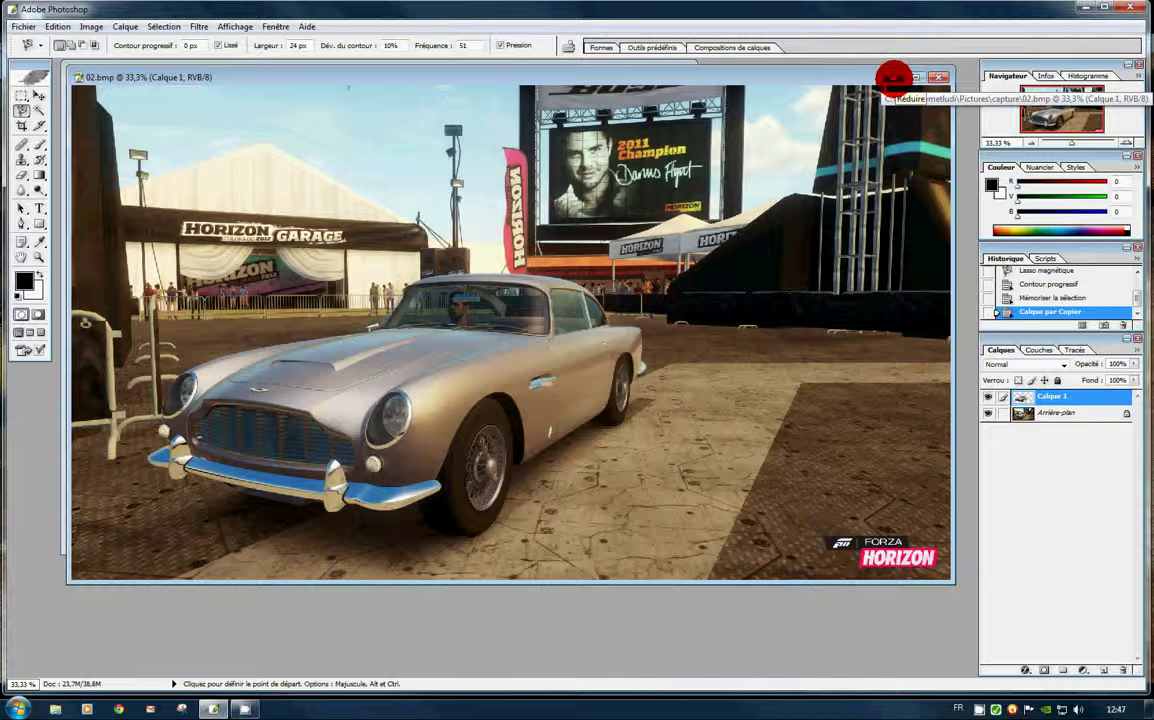
Step: Shrink the 02.bmp document window so the 01.JPG window behind it can be reached
{"action": "left_click", "coordinate": [903, 78]}
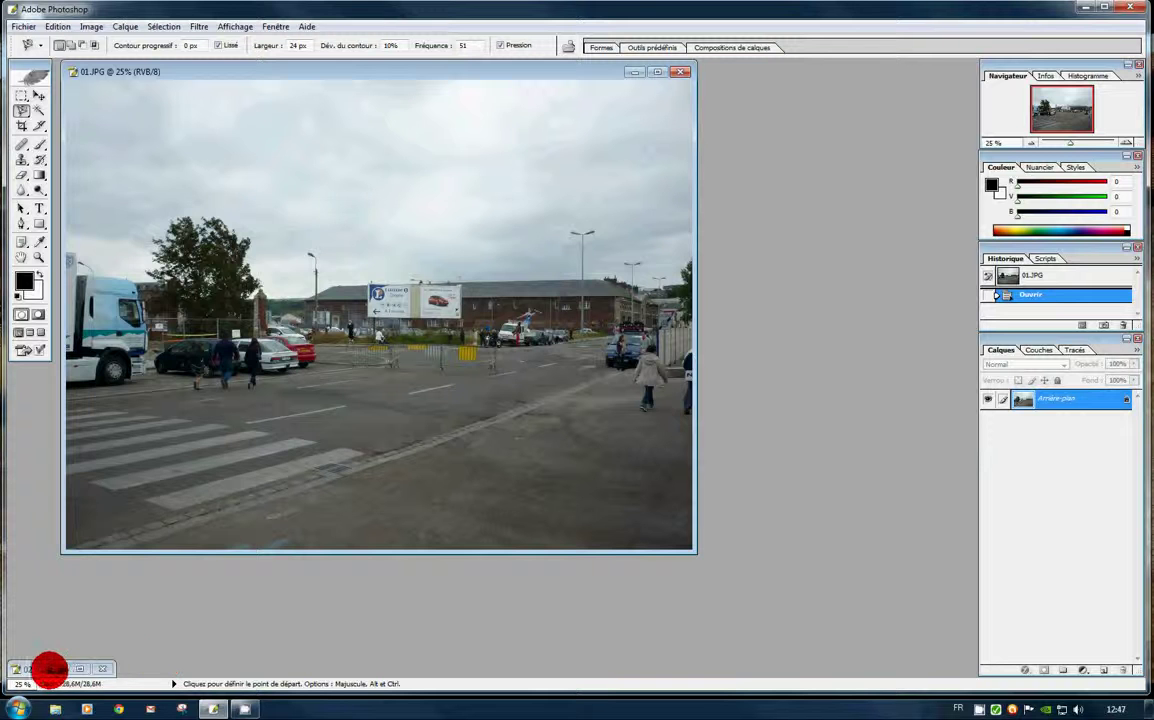
{"action": "double_click", "coordinate": [56, 668]}
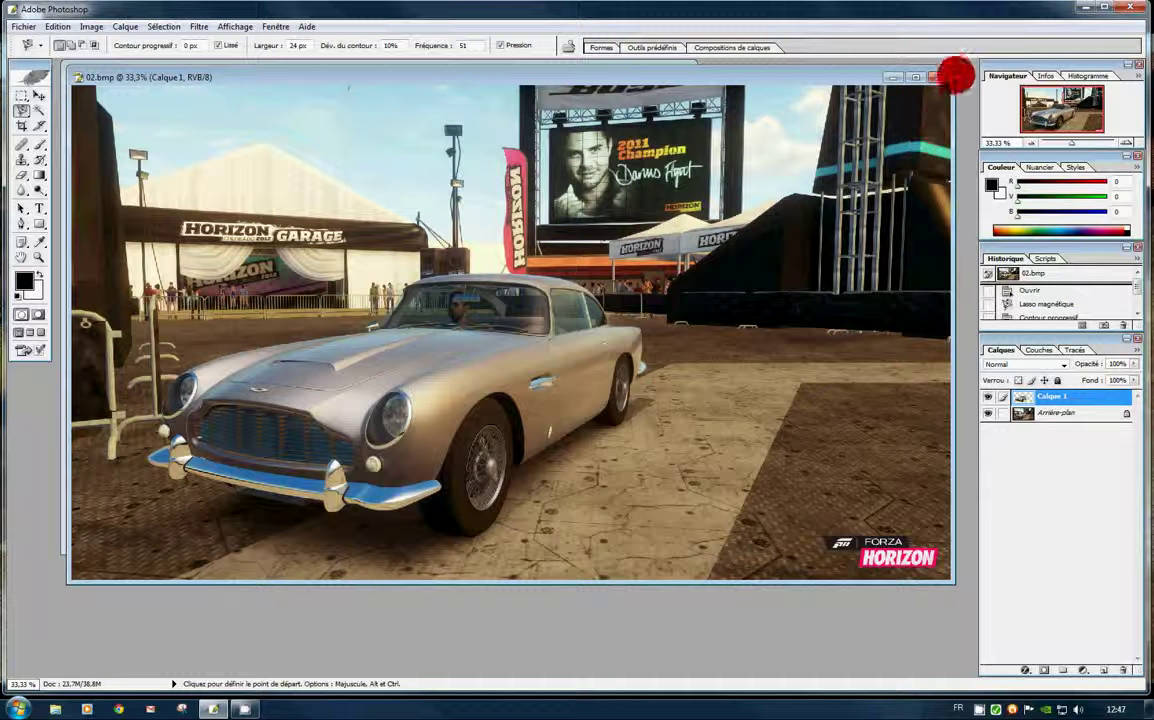
{"action": "left_click_drag", "start_coordinate": [952, 70], "coordinate": [799, 291]}
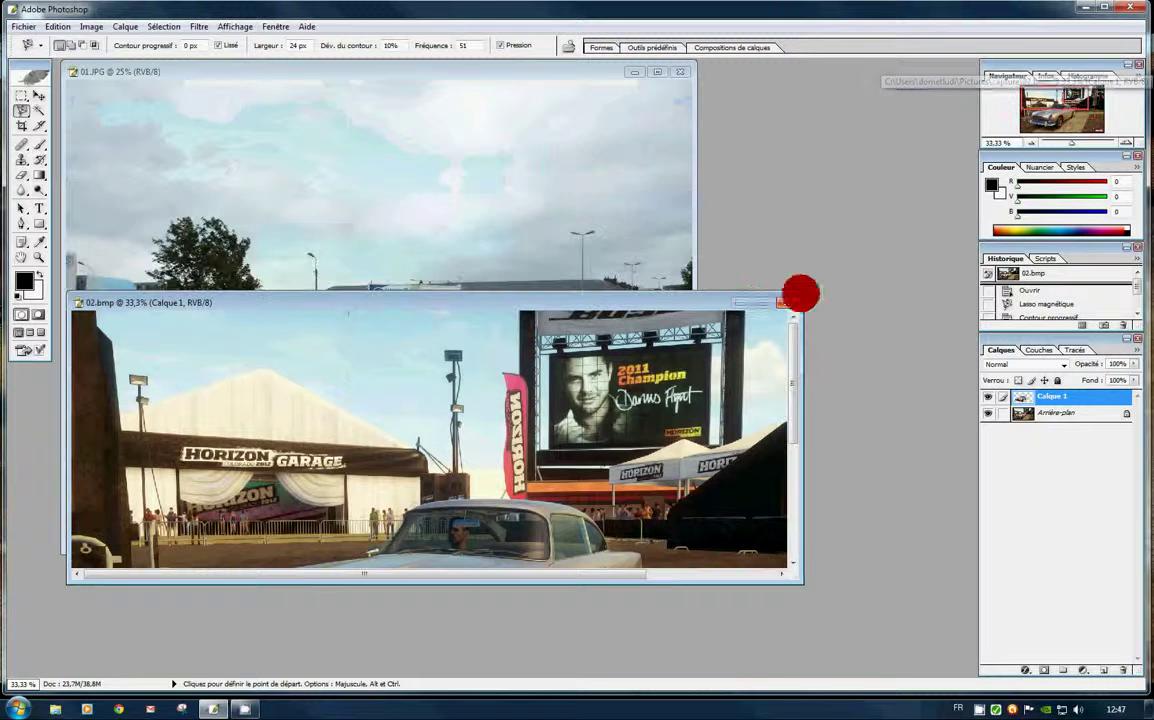
Step: Move the 02.bmp window clear of 01.JPG and scale its car layer to about 61% width and 62.5% height
{"action": "left_click_drag", "start_coordinate": [672, 301], "coordinate": [752, 386]}
{"action": "left_click_drag", "start_coordinate": [871, 465], "coordinate": [858, 528]}
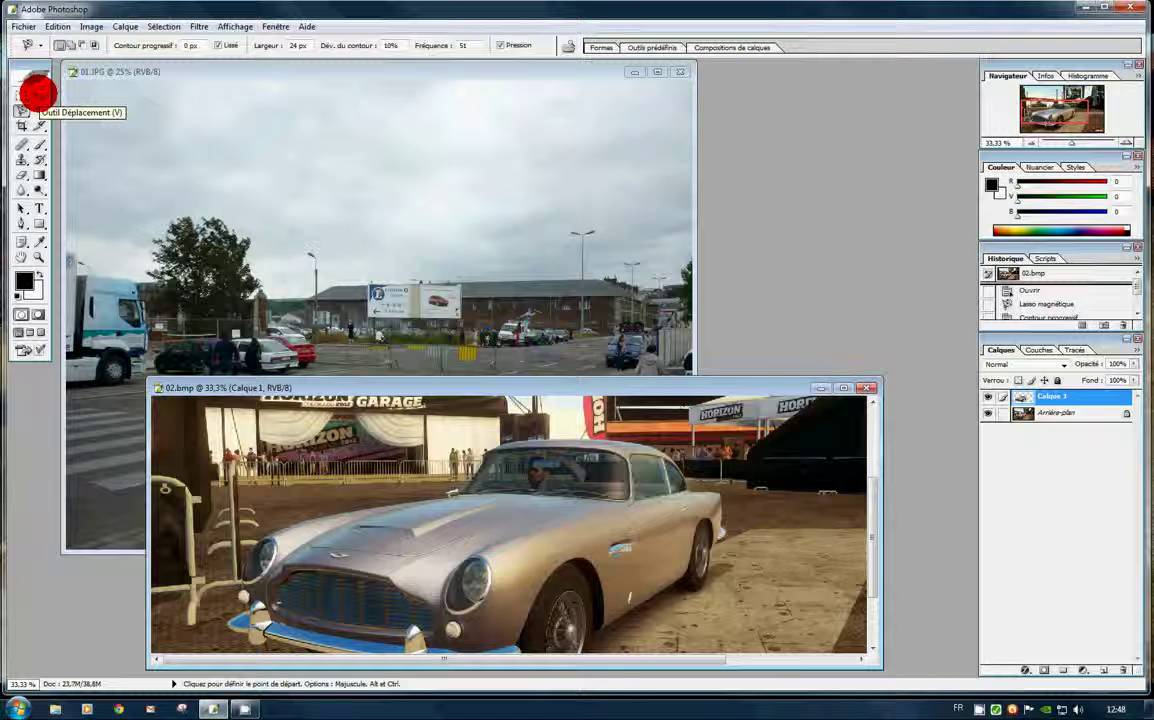
{"action": "left_click", "coordinate": [38, 95]}
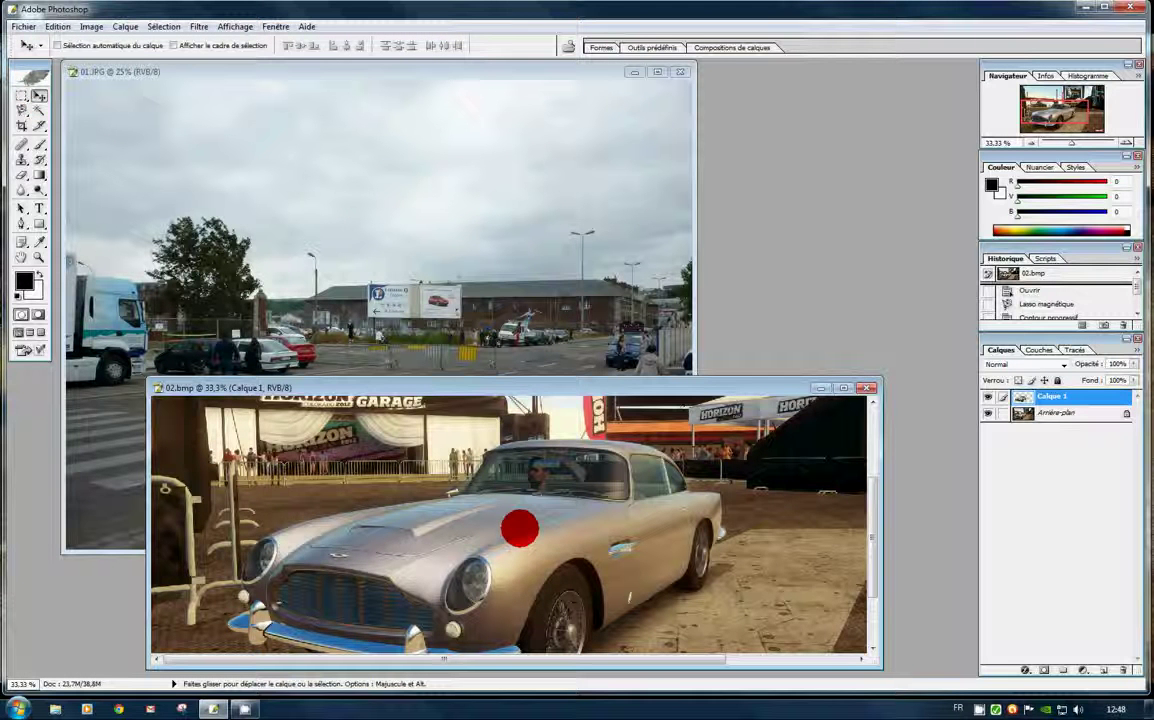
{"action": "right_click", "coordinate": [521, 526]}
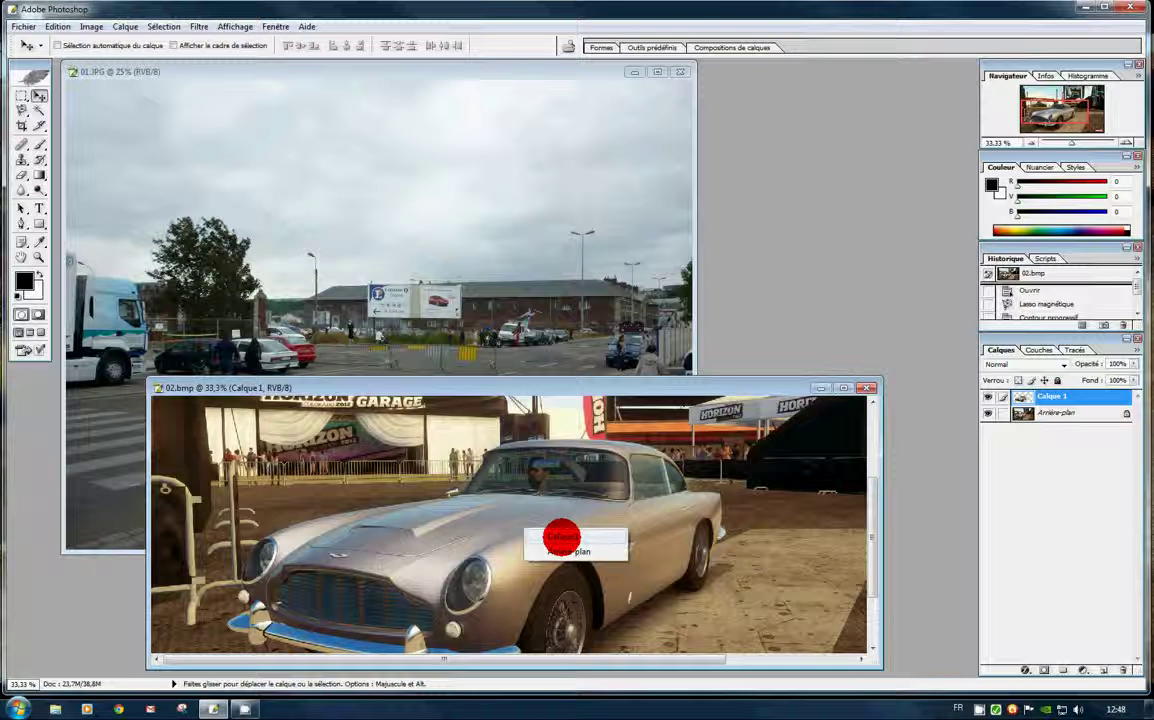
{"action": "left_click", "coordinate": [561, 537]}
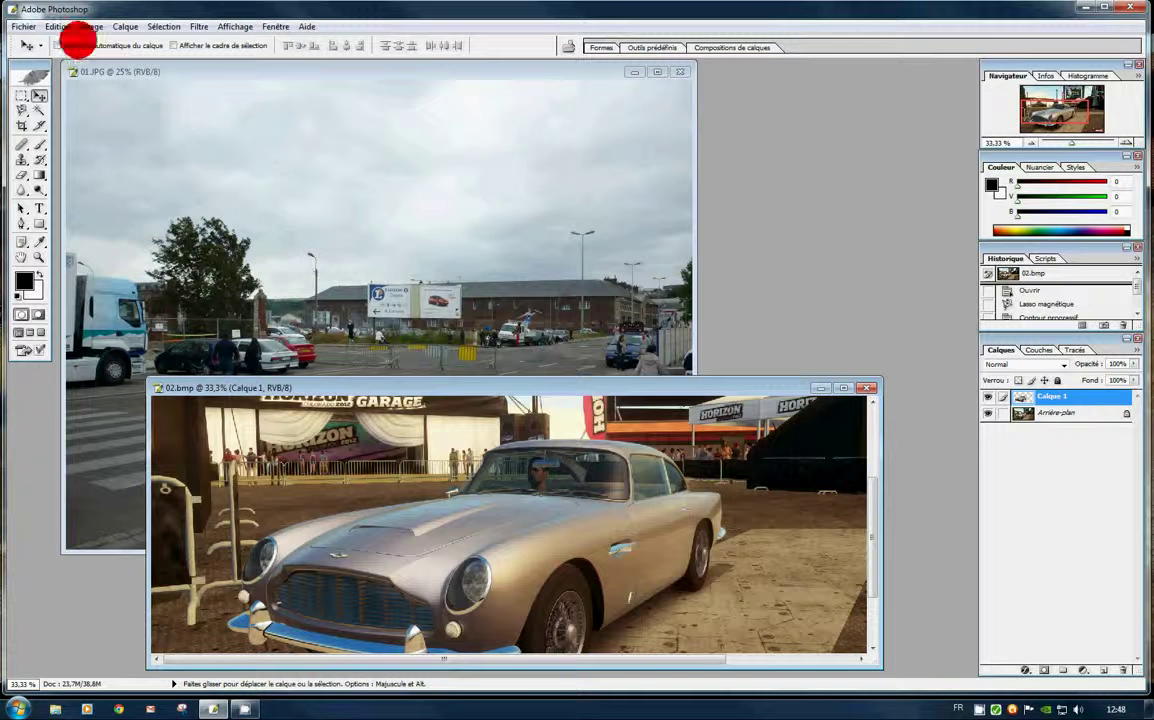
{"action": "left_click", "coordinate": [58, 26]}
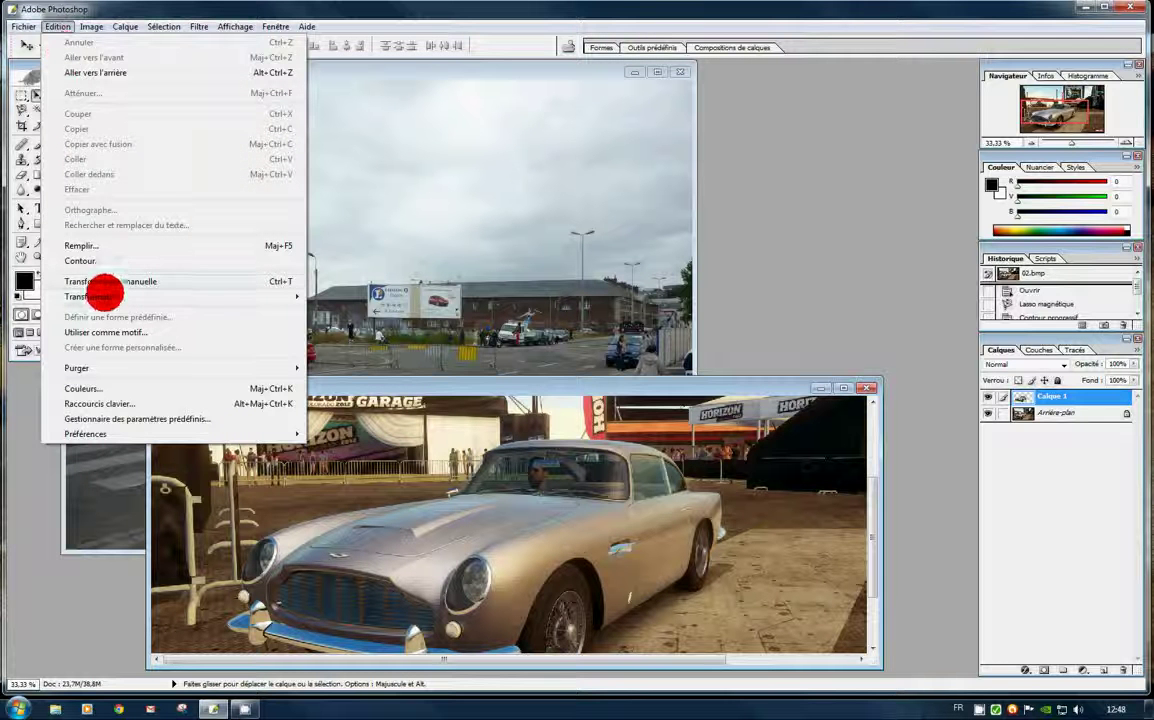
{"action": "left_click", "coordinate": [108, 278]}
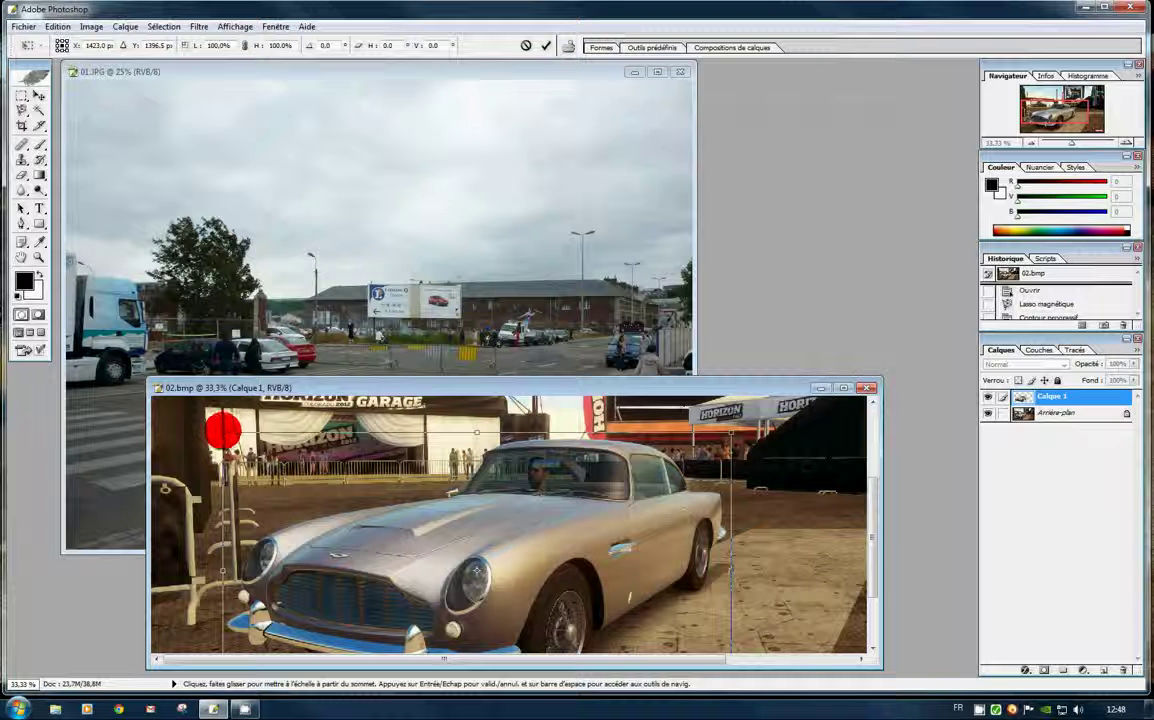
{"action": "left_click_drag", "start_coordinate": [222, 430], "coordinate": [422, 535]}
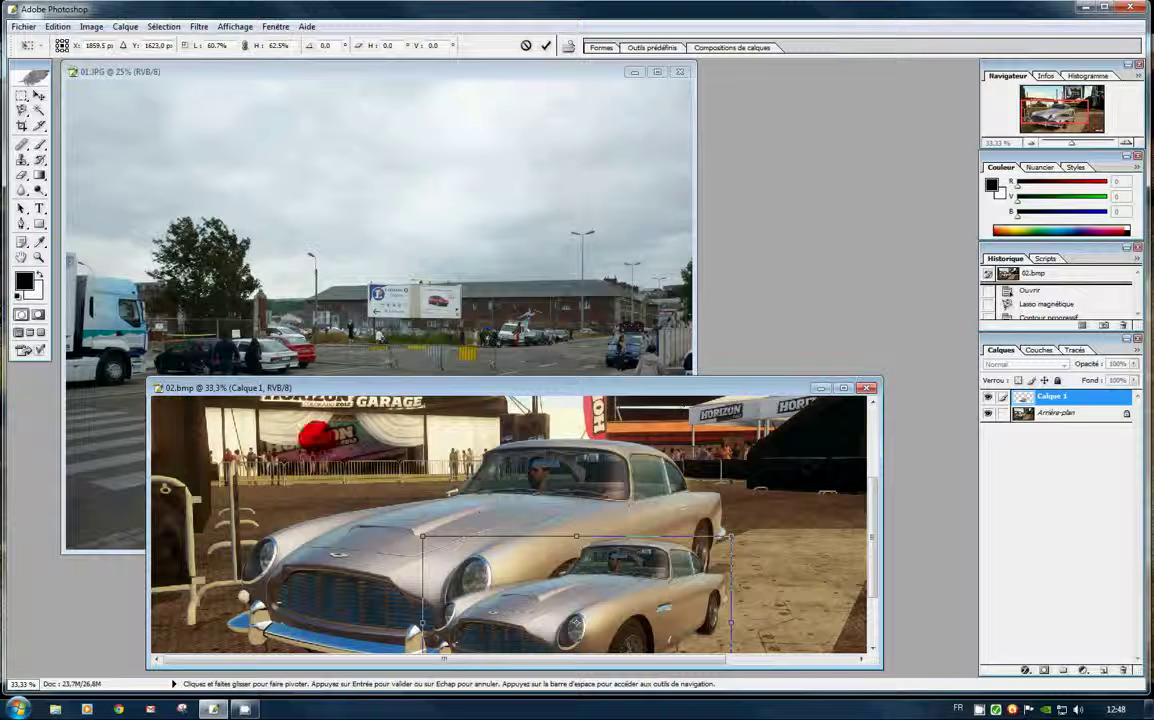
{"action": "left_click", "coordinate": [37, 95]}
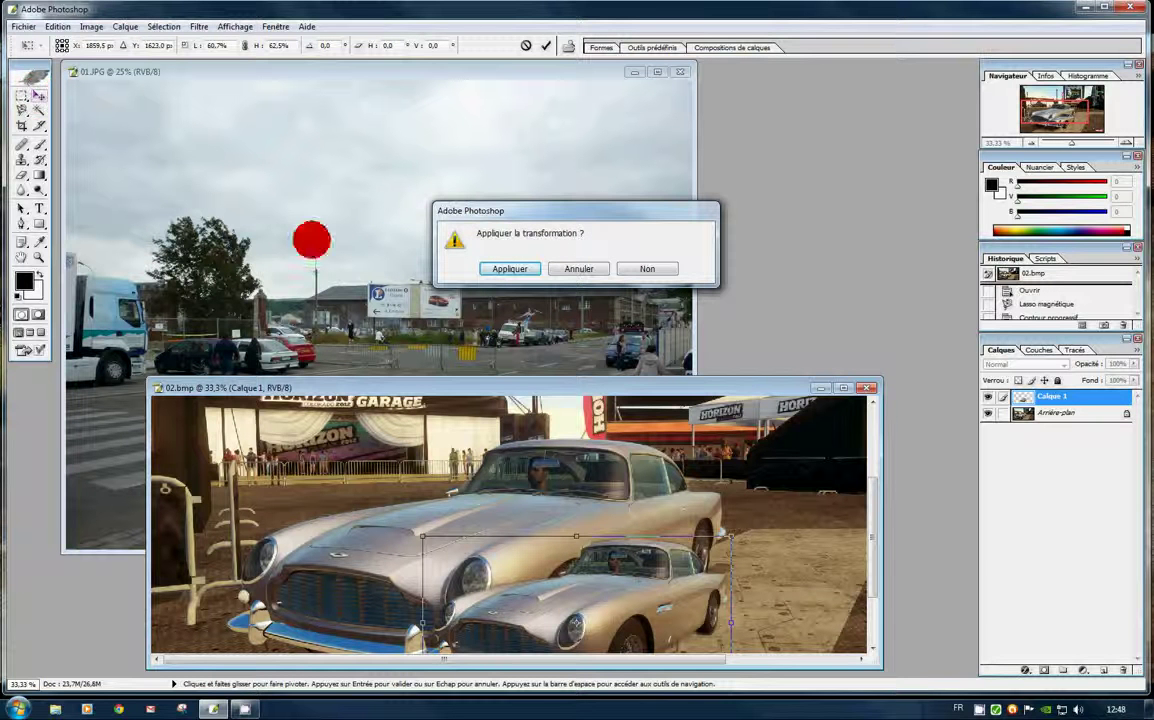
{"action": "left_click", "coordinate": [500, 268]}
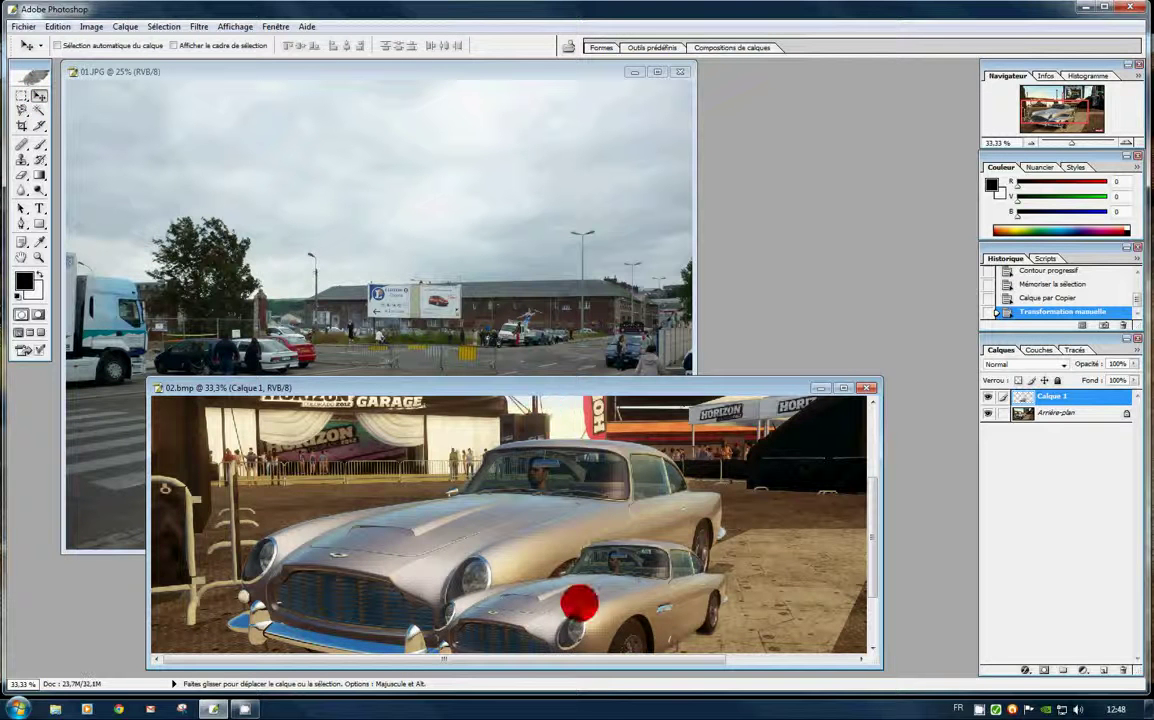
Step: Copy the scaled car layer into 01.JPG and place it on the road just in front of the pedestrian in the light coat
{"action": "left_click_drag", "start_coordinate": [585, 602], "coordinate": [402, 255]}
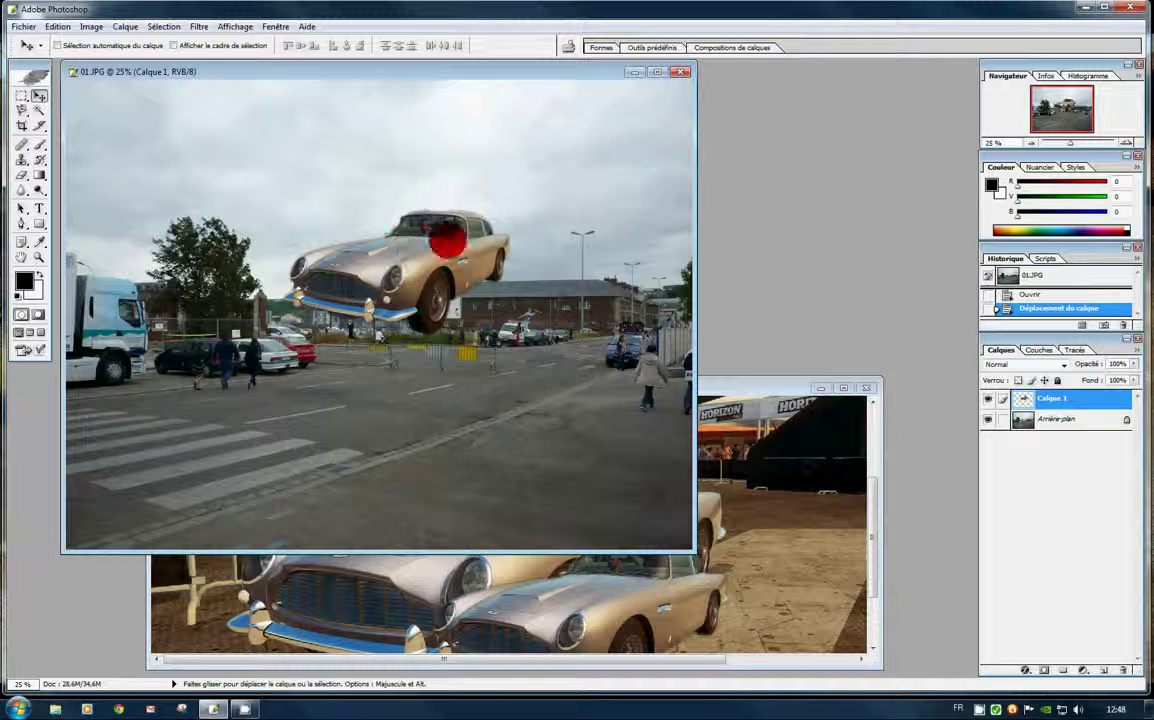
{"action": "left_click_drag", "start_coordinate": [447, 240], "coordinate": [553, 370]}
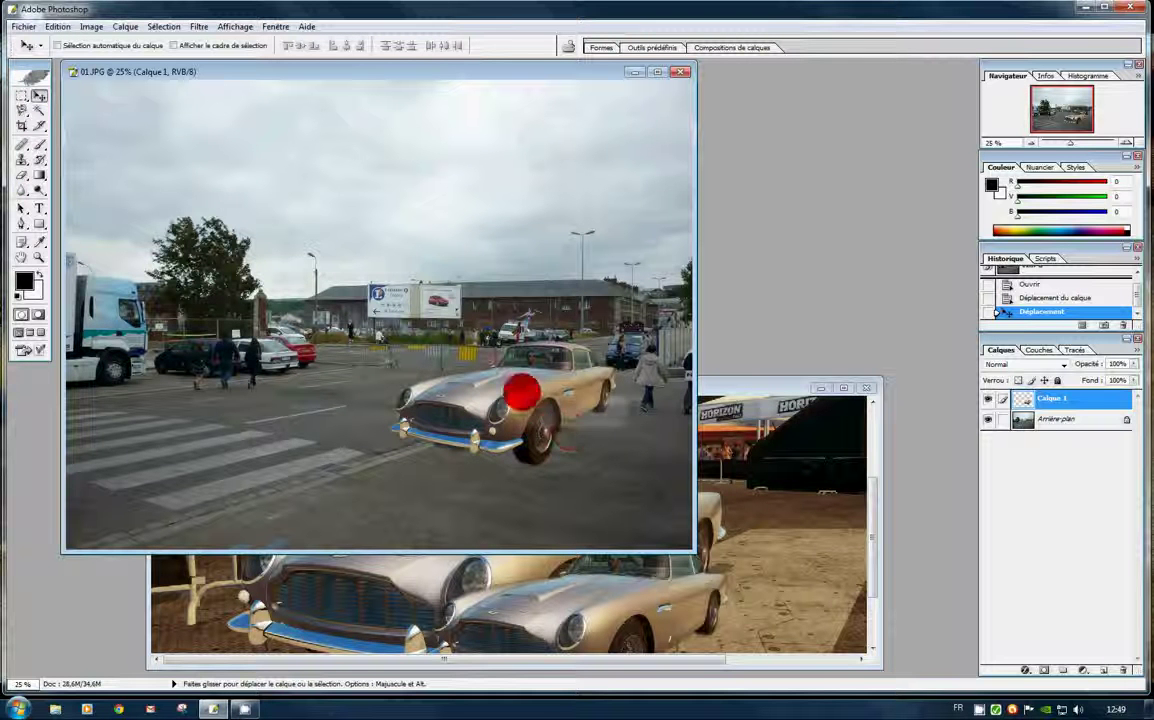
Step: Scale the car layer in 01.JPG to about 78% width and 80% height, and nudge it slightly left and up
{"action": "right_click", "coordinate": [521, 392]}
{"action": "left_click", "coordinate": [556, 402]}
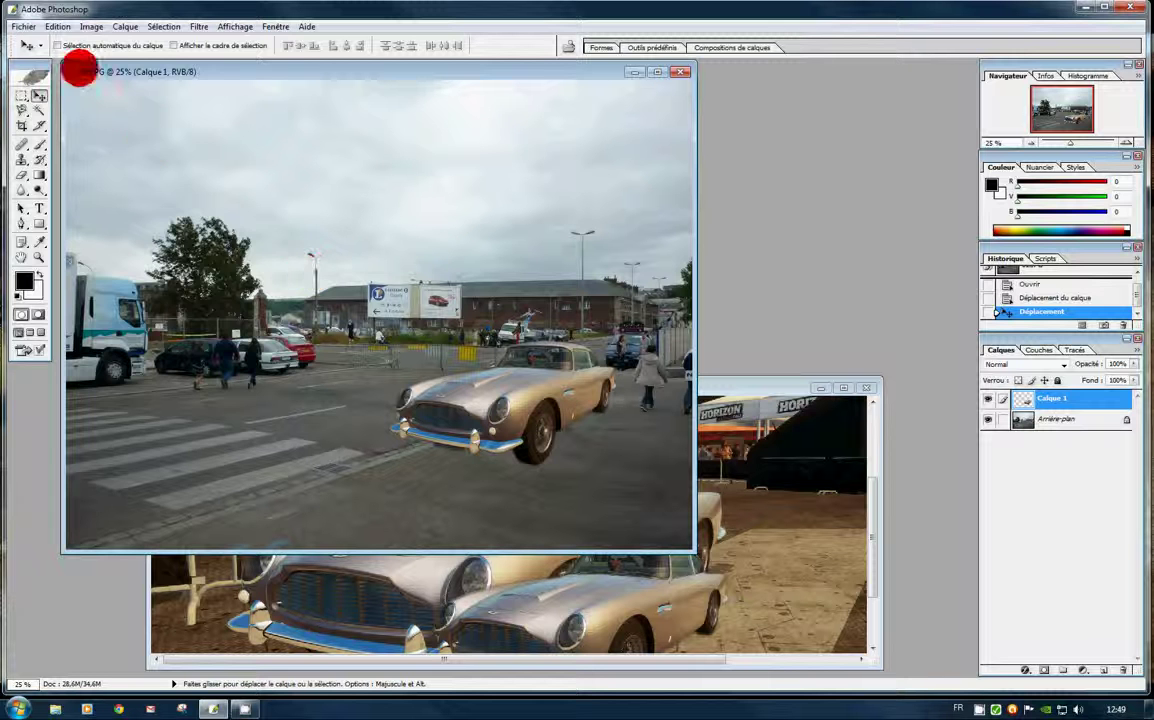
{"action": "left_click", "coordinate": [57, 26]}
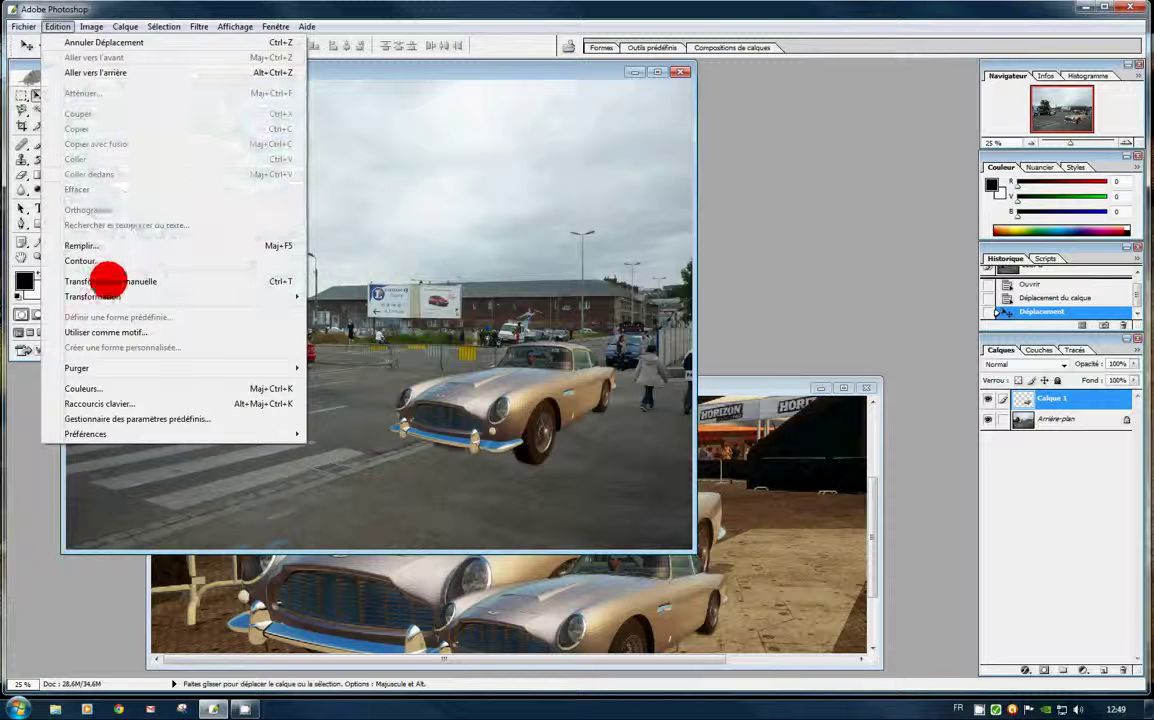
{"action": "left_click", "coordinate": [108, 281]}
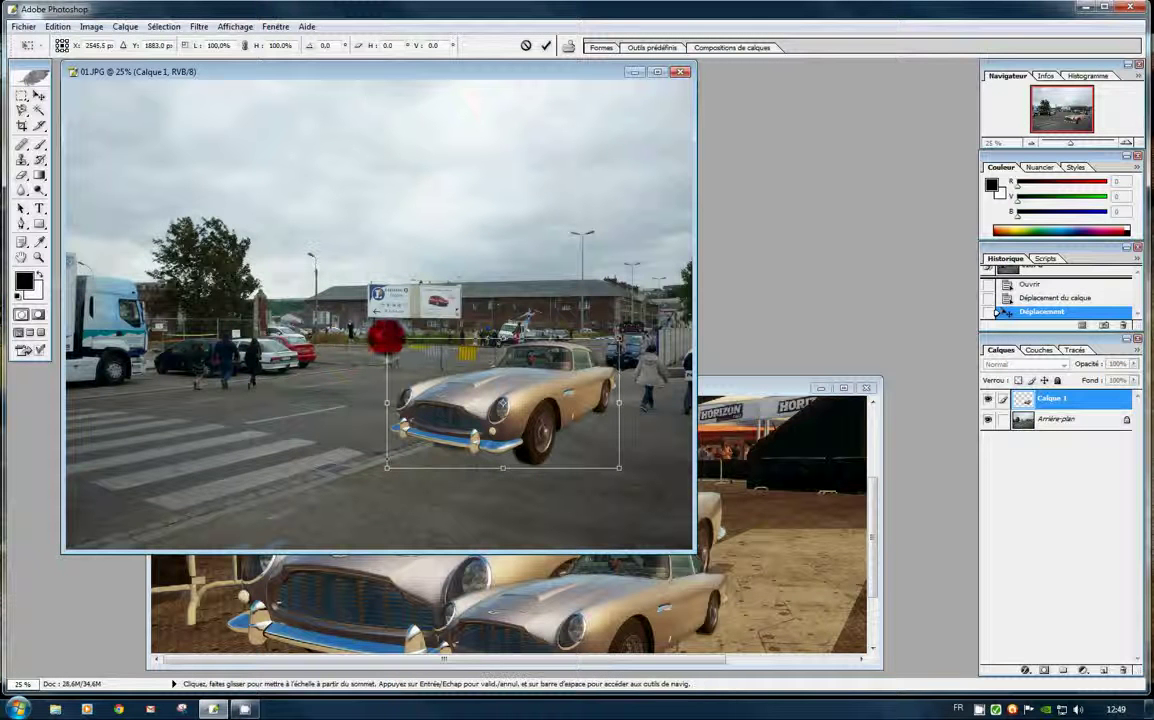
{"action": "left_click_drag", "start_coordinate": [387, 339], "coordinate": [437, 363]}
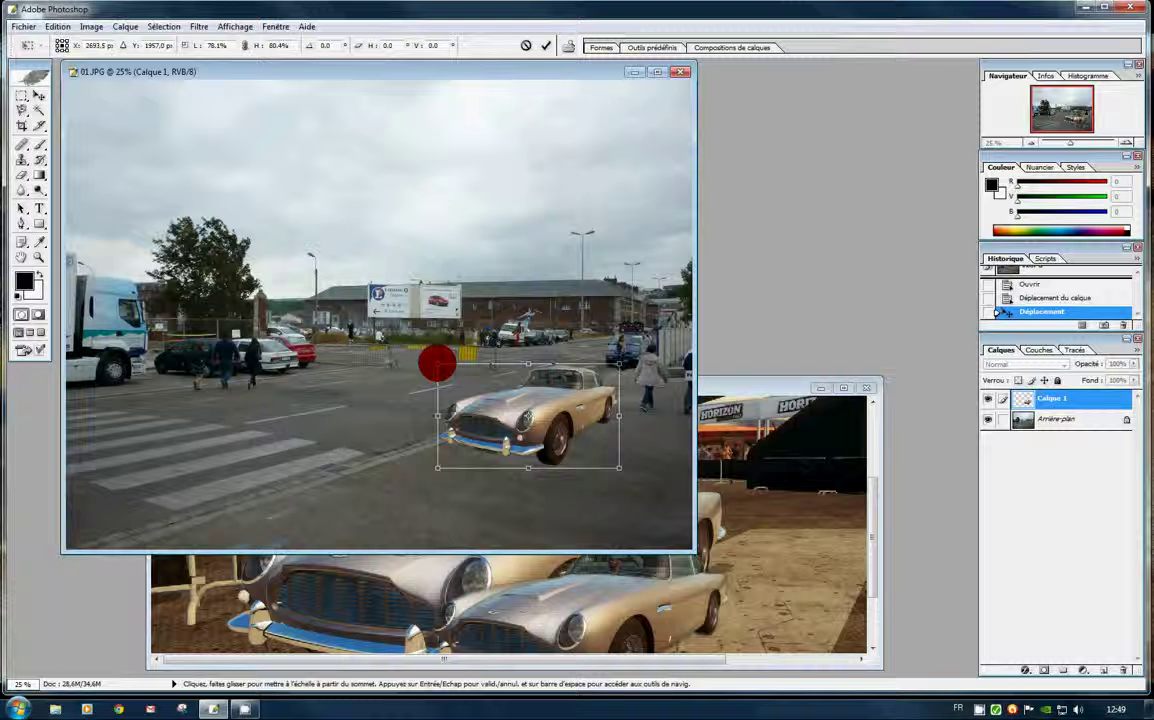
{"action": "left_click", "coordinate": [37, 94]}
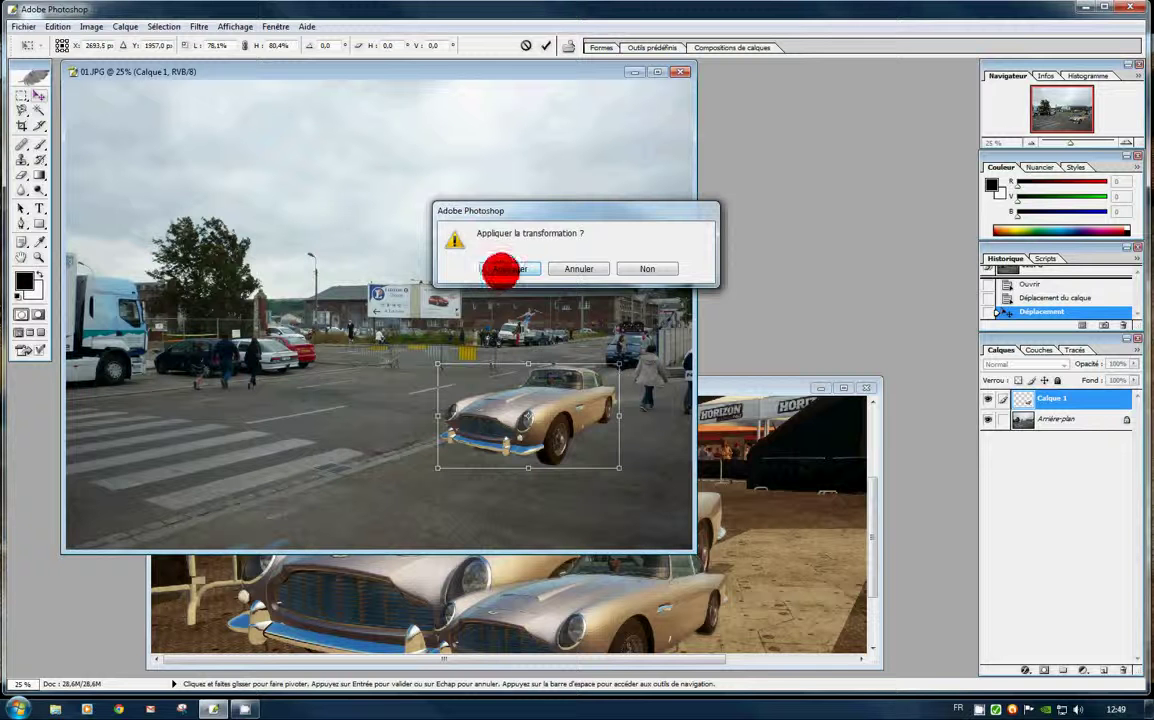
{"action": "left_click", "coordinate": [502, 268]}
{"action": "mouse_move", "coordinate": [546, 399]}
{"action": "left_mouse_down"}
{"action": "mouse_move", "coordinate": [544, 387]}
{"action": "mouse_move", "coordinate": [536, 397]}
{"action": "left_mouse_up"}
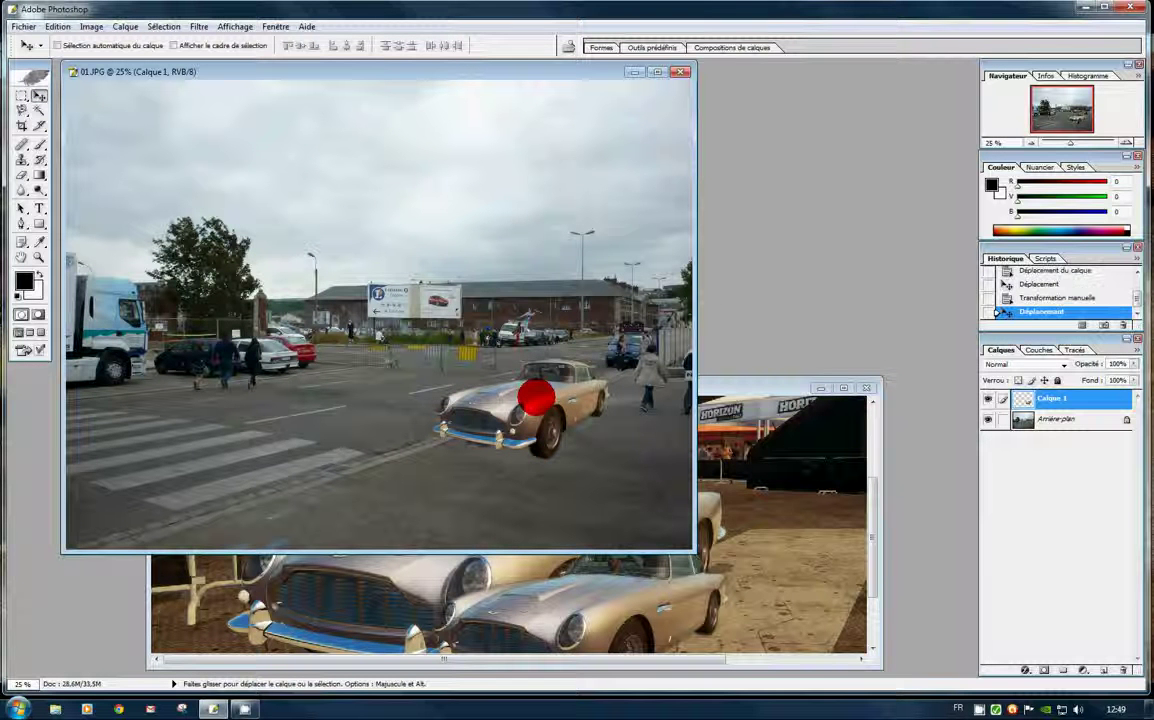
Step: Try a 5 px black centred stroke on the car layer in 01.JPG and undo it
{"action": "right_click", "coordinate": [533, 397]}
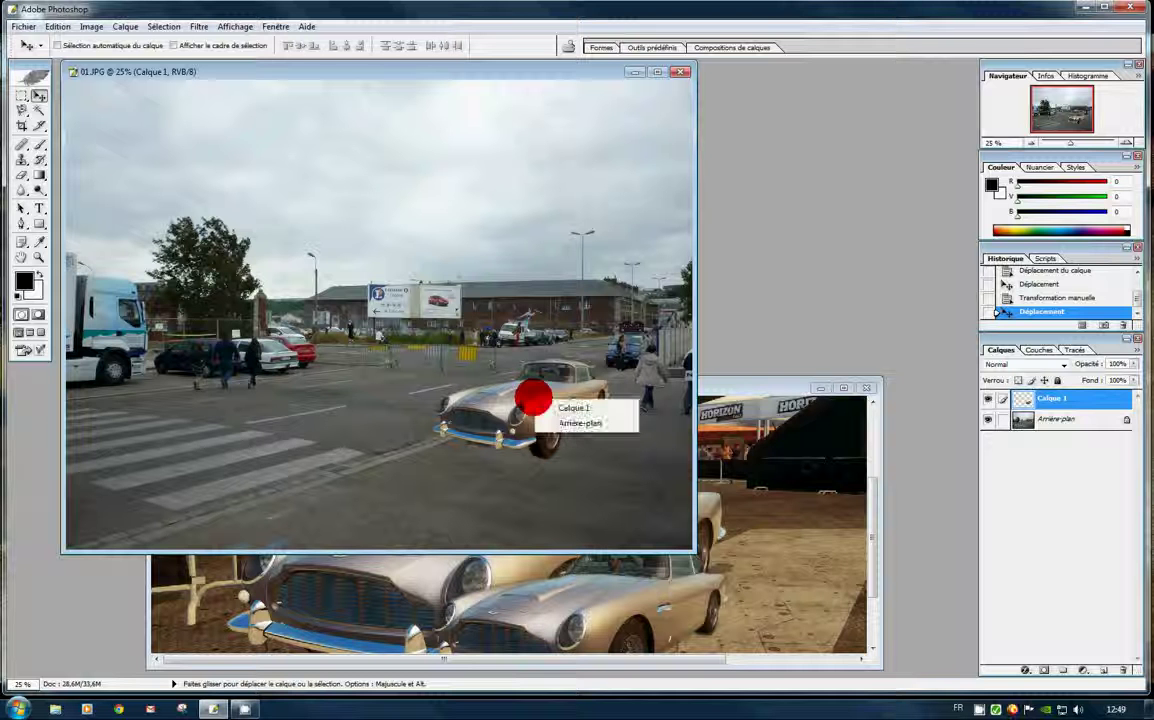
{"action": "left_click", "coordinate": [552, 402]}
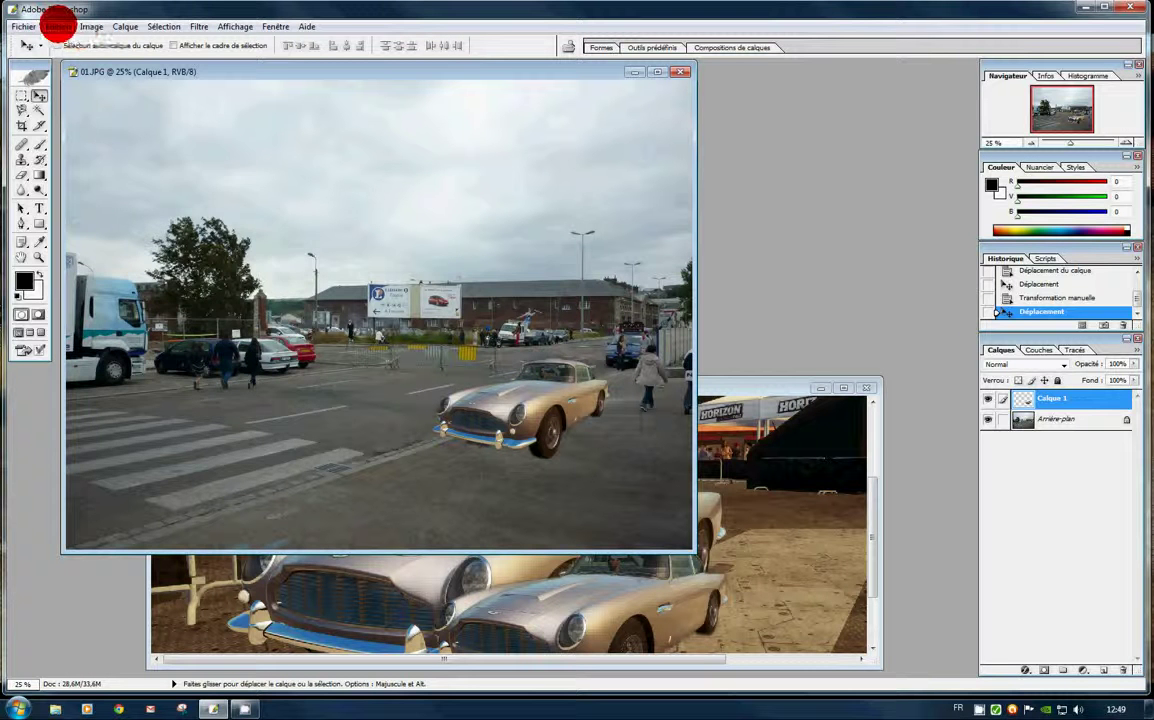
{"action": "left_click", "coordinate": [58, 26]}
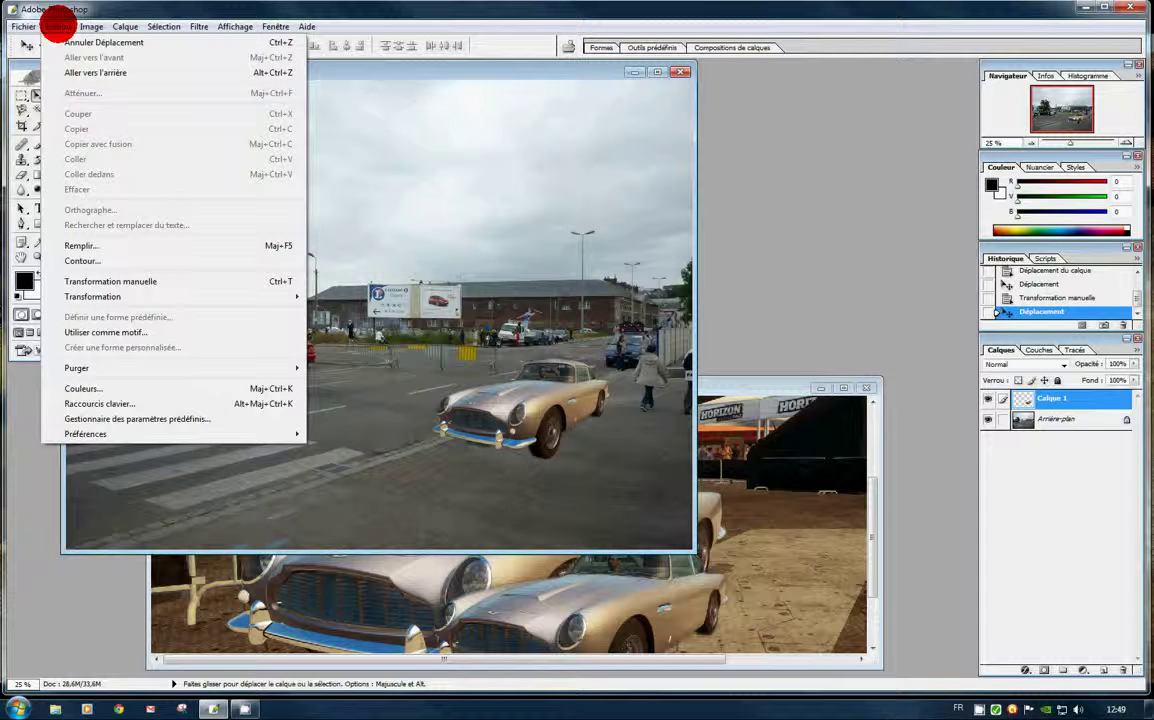
{"action": "left_click", "coordinate": [83, 260]}
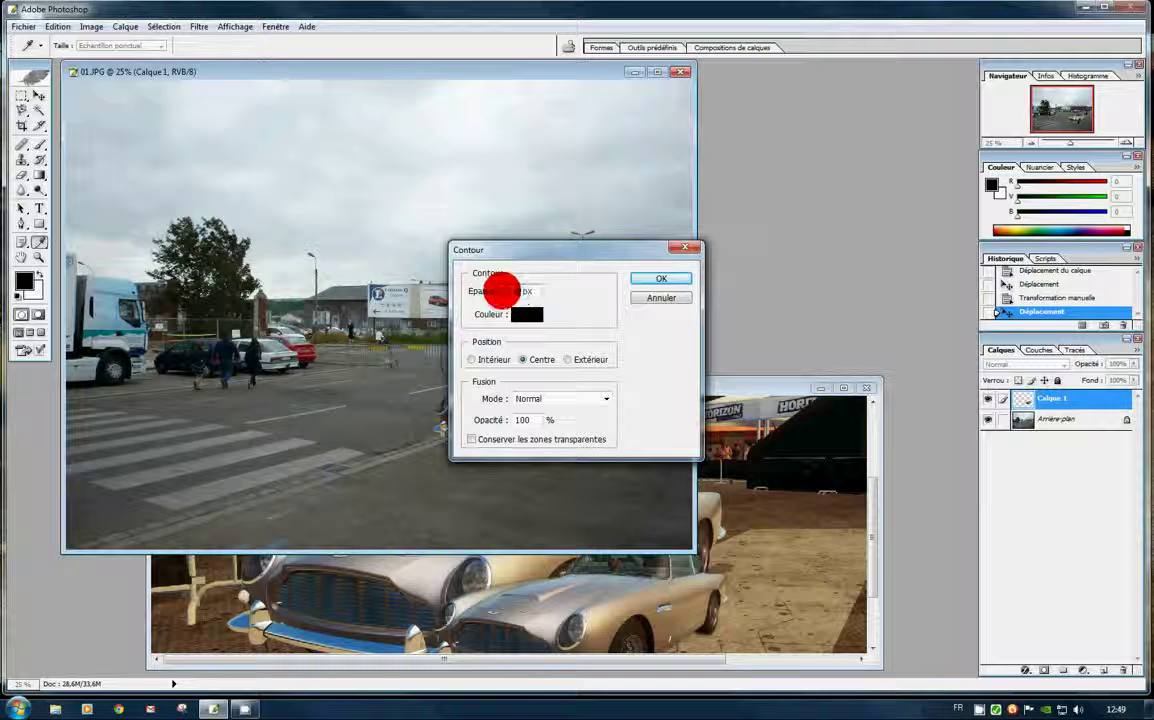
{"action": "type", "text": "3"}
{"action": "left_click", "coordinate": [646, 279]}
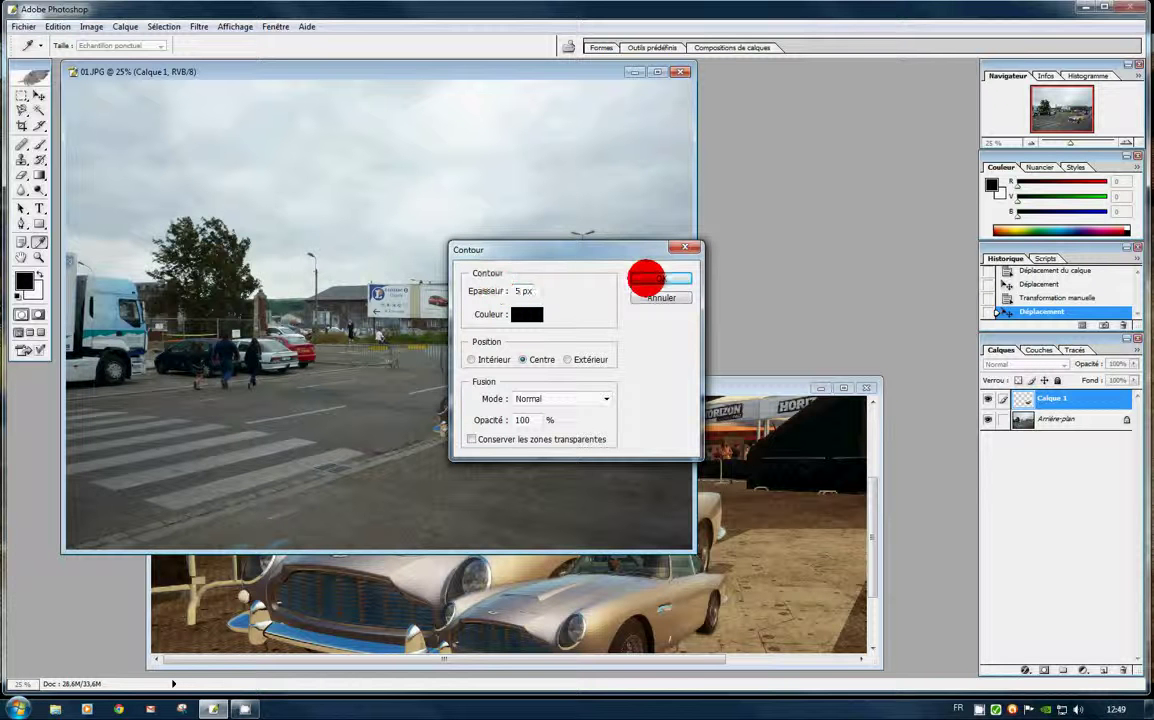
{"action": "key", "text": "v"}
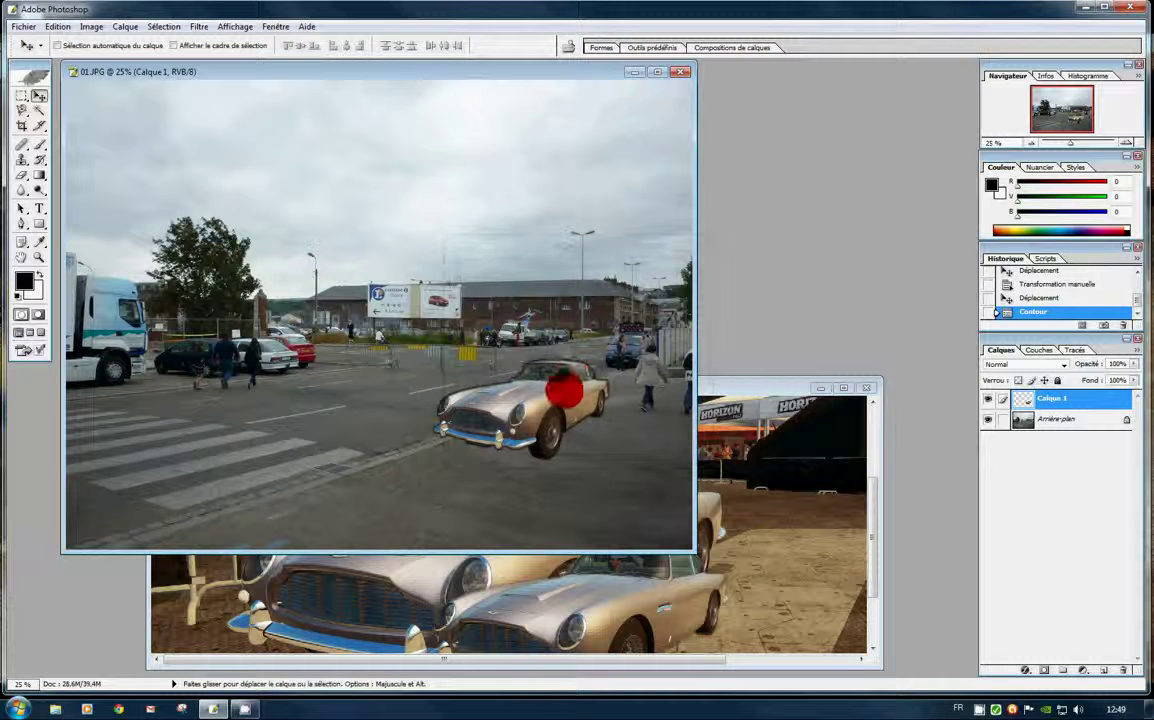
{"action": "left_click_drag", "start_coordinate": [543, 393], "coordinate": [480, 413]}
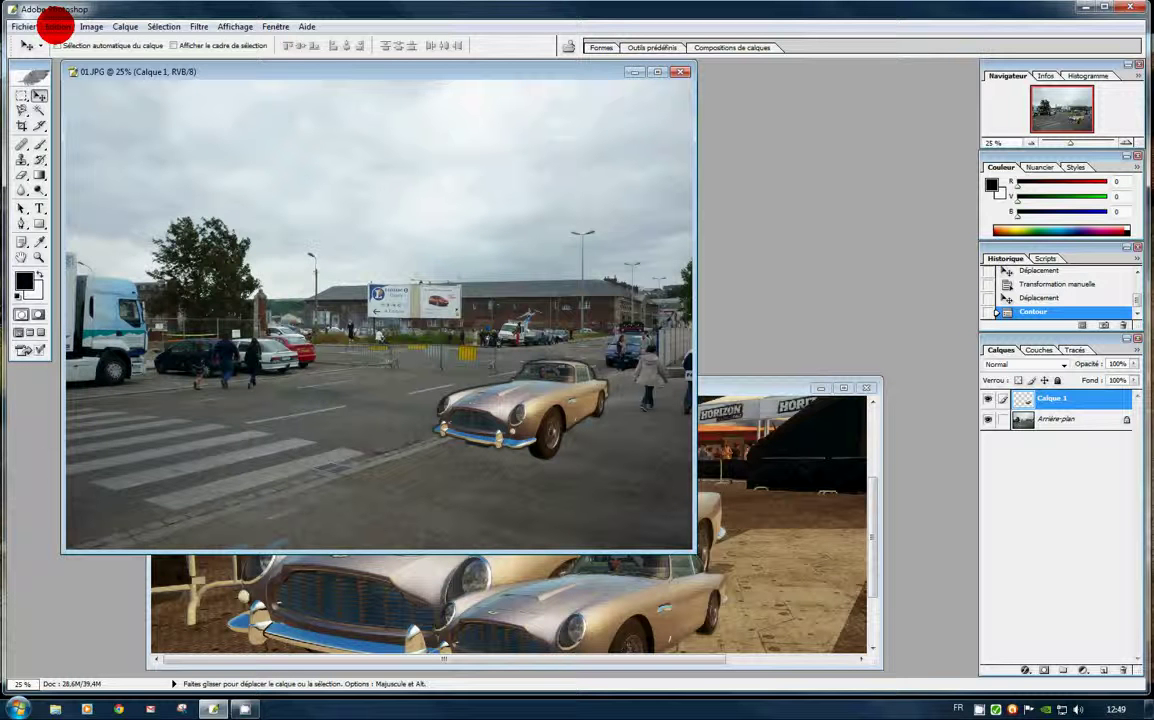
{"action": "left_click", "coordinate": [57, 24]}
{"action": "key", "text": "ctrl+z"}
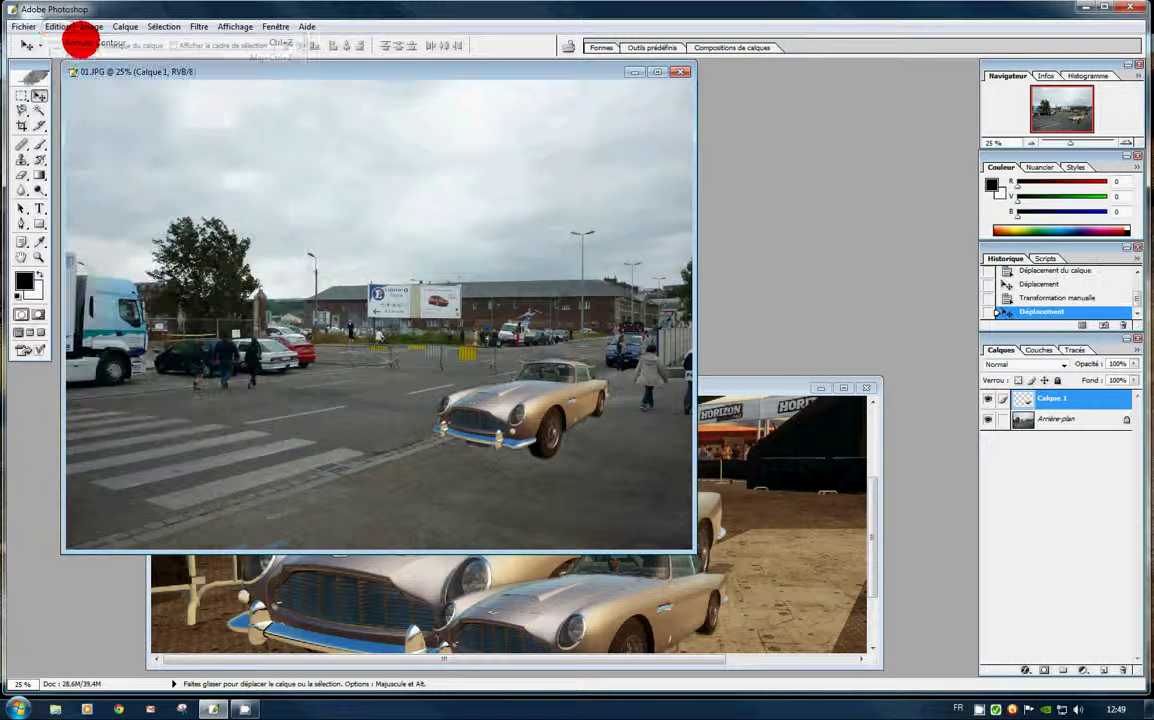
{"action": "left_click", "coordinate": [55, 24]}
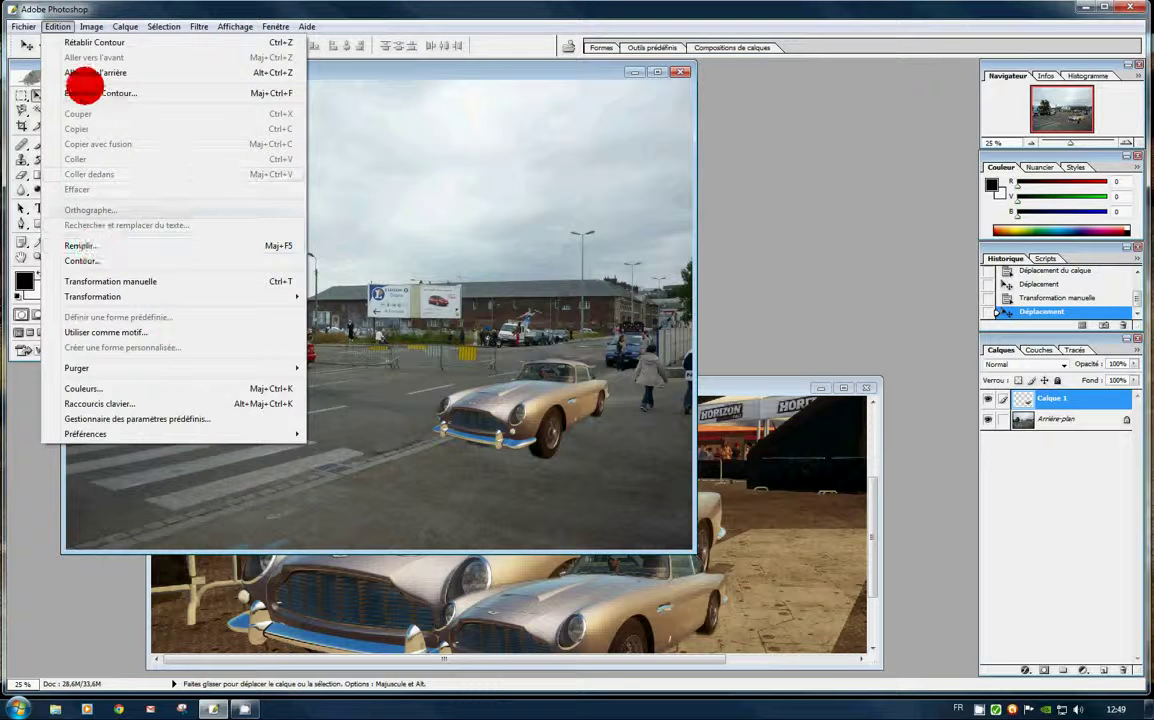
{"action": "left_click", "coordinate": [86, 93]}
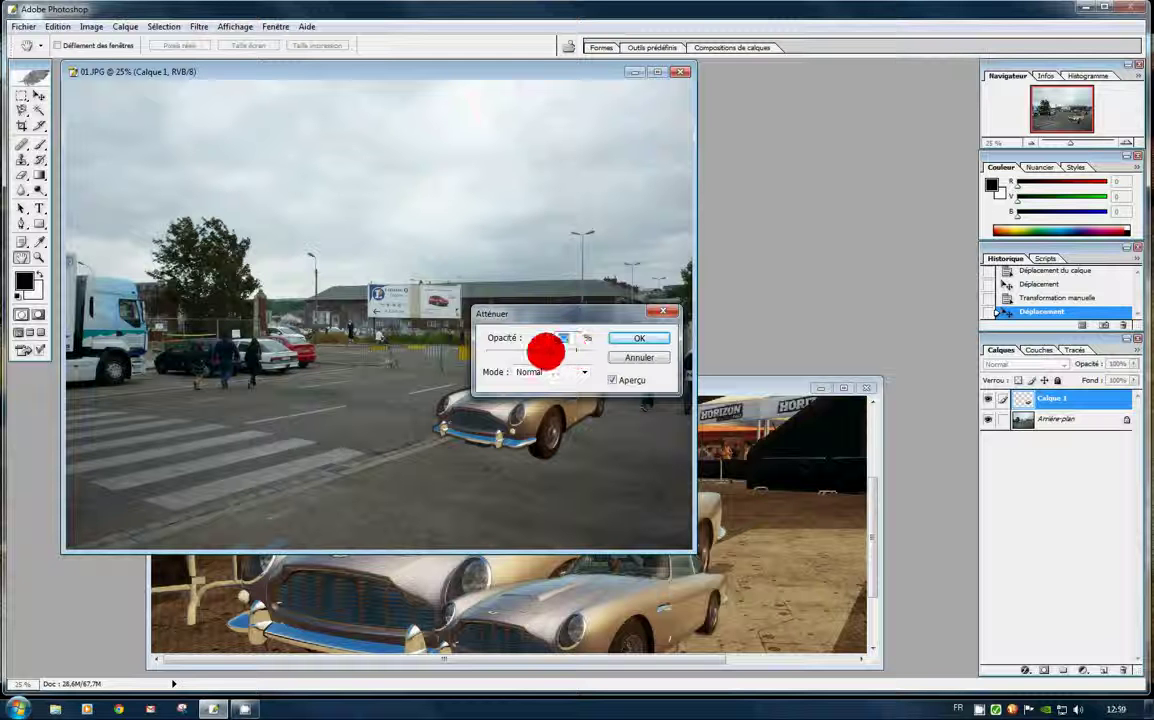
{"action": "left_click_drag", "start_coordinate": [488, 351], "coordinate": [522, 351]}
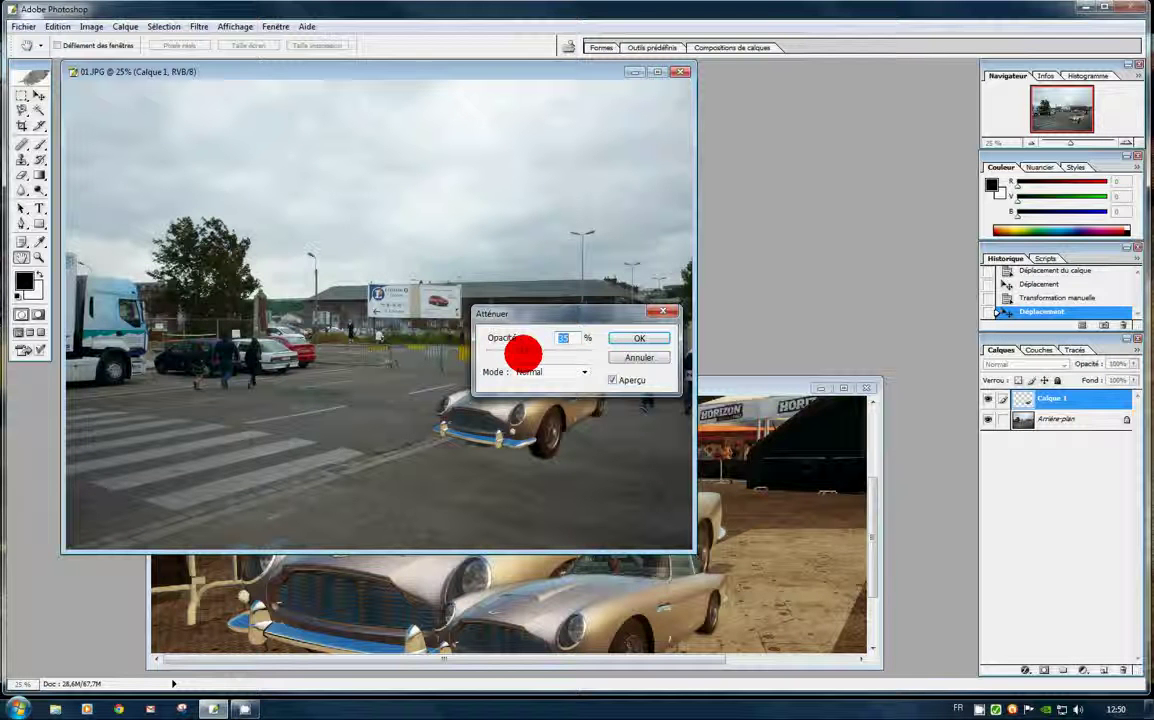
{"action": "type", "text": "21"}
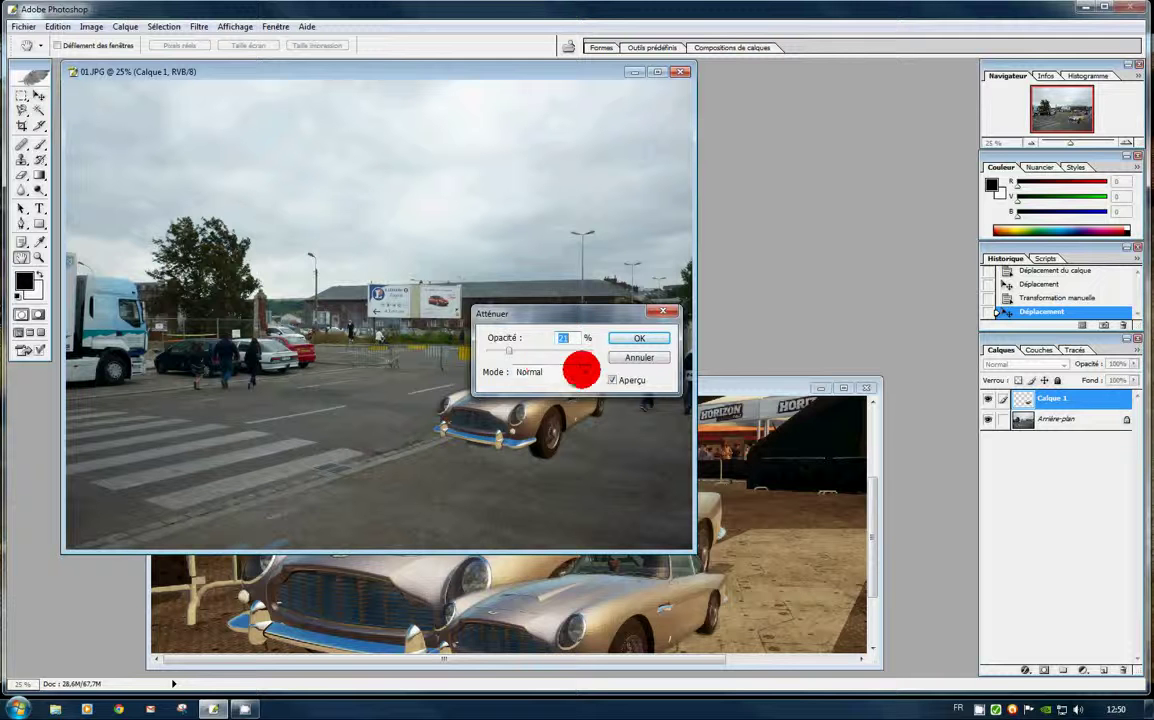
{"action": "left_click", "coordinate": [583, 370]}
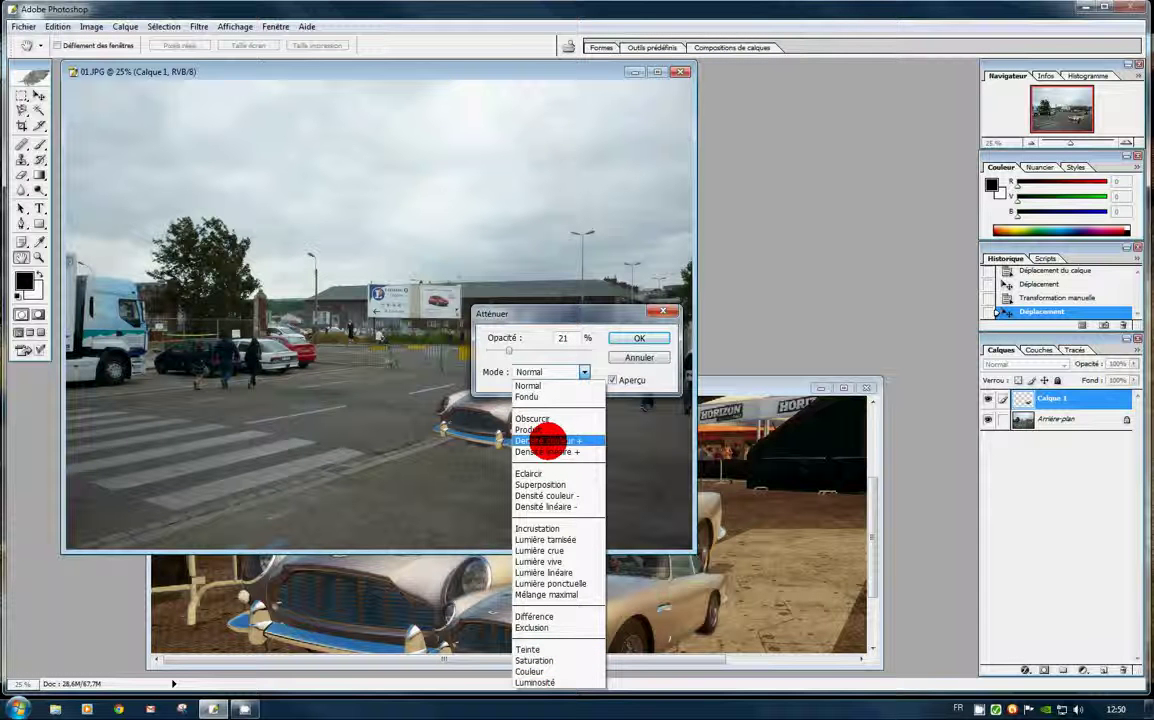
{"action": "left_click", "coordinate": [616, 353]}
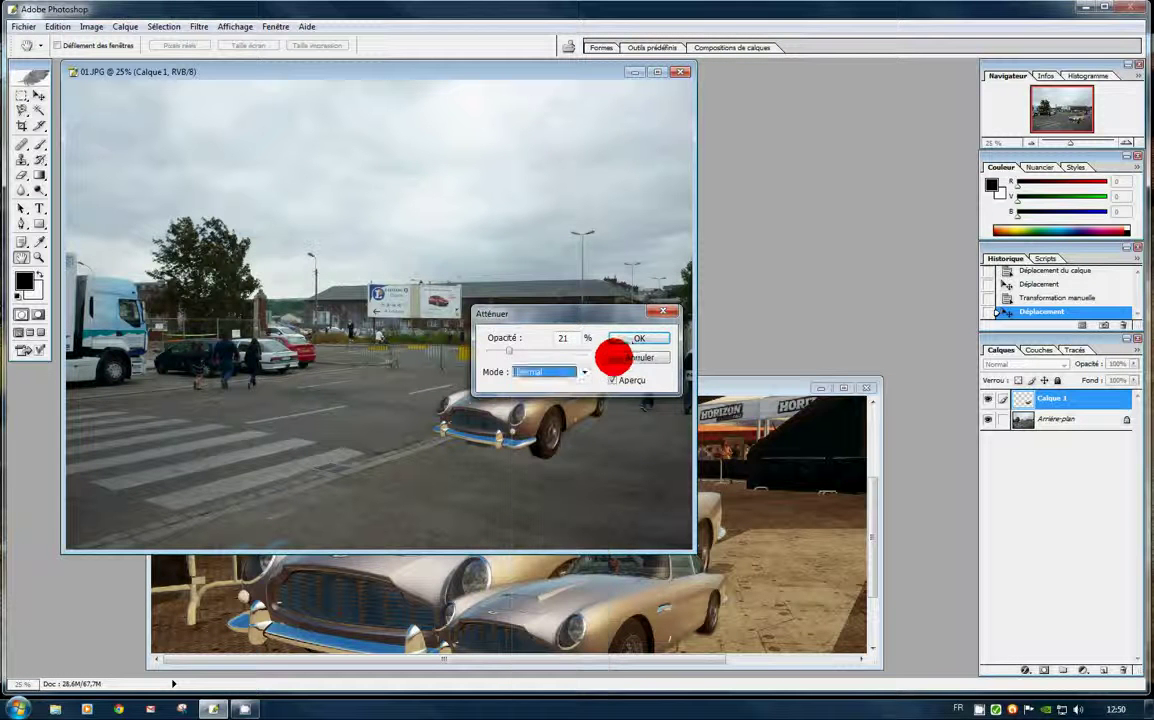
{"action": "left_click", "coordinate": [618, 355]}
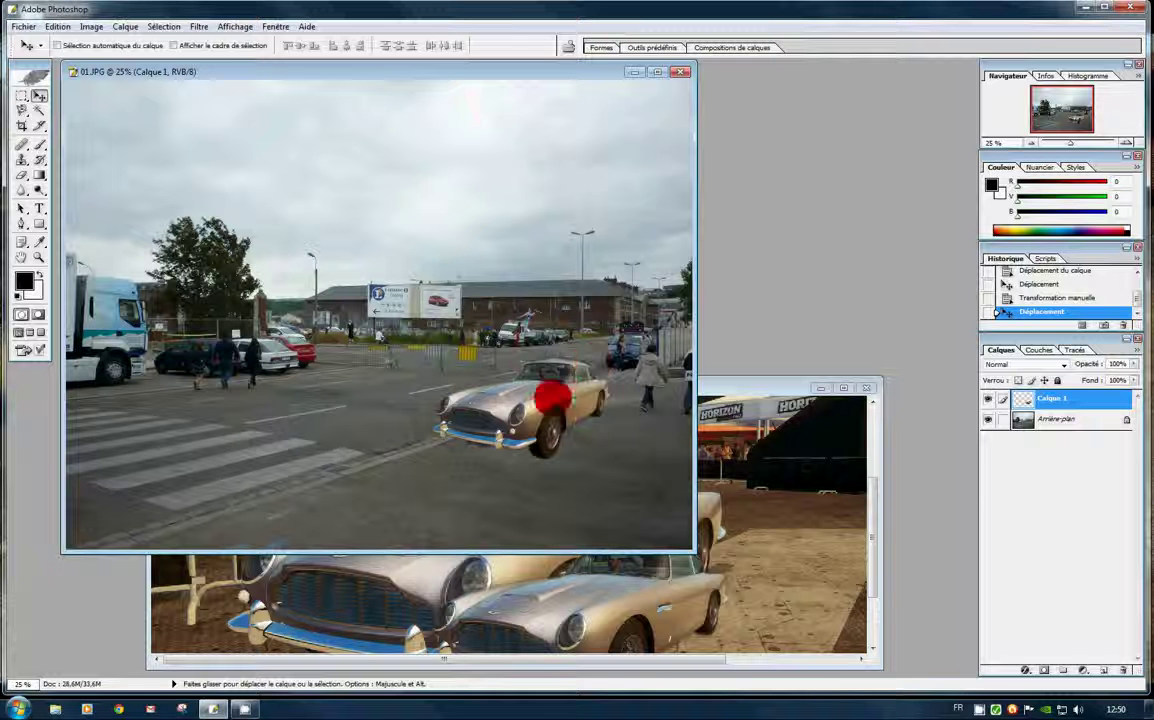
Step: Move the car layer left along the road in 01.JPG, close to the zebra crossing
{"action": "mouse_move", "coordinate": [557, 386]}
{"action": "left_mouse_down"}
{"action": "mouse_move", "coordinate": [555, 372]}
{"action": "mouse_move", "coordinate": [474, 428]}
{"action": "mouse_move", "coordinate": [500, 404]}
{"action": "mouse_move", "coordinate": [472, 412]}
{"action": "mouse_move", "coordinate": [465, 391]}
{"action": "left_mouse_up"}
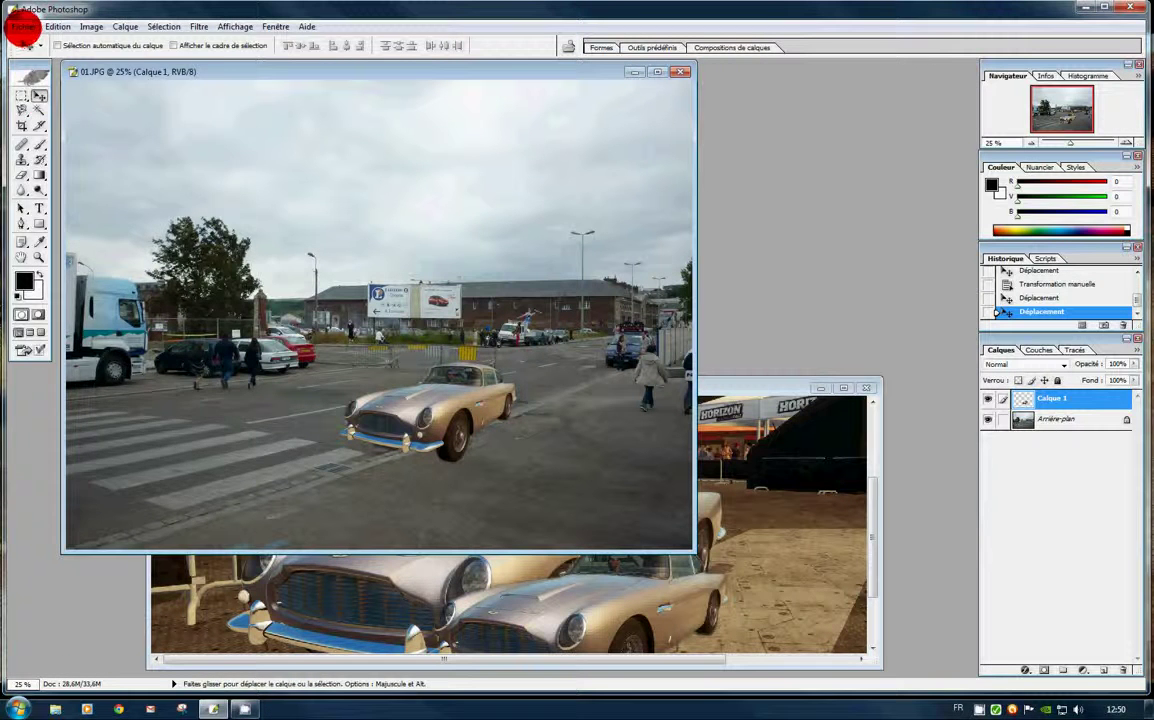
Step: Save a copy of the composite to the desktop (Bureau) as 01.jpg in JPEG format, with quality 12 (Maximale) and optimised baseline
{"action": "left_click", "coordinate": [23, 27]}
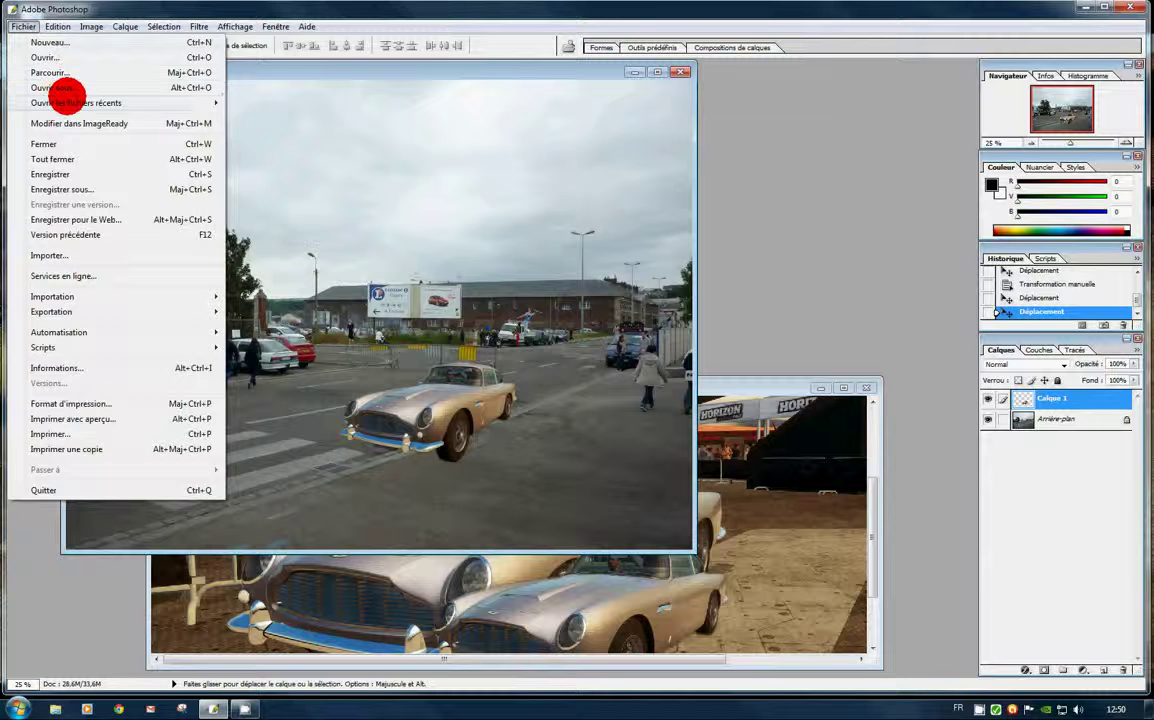
{"action": "mouse_move", "coordinate": [66, 97]}
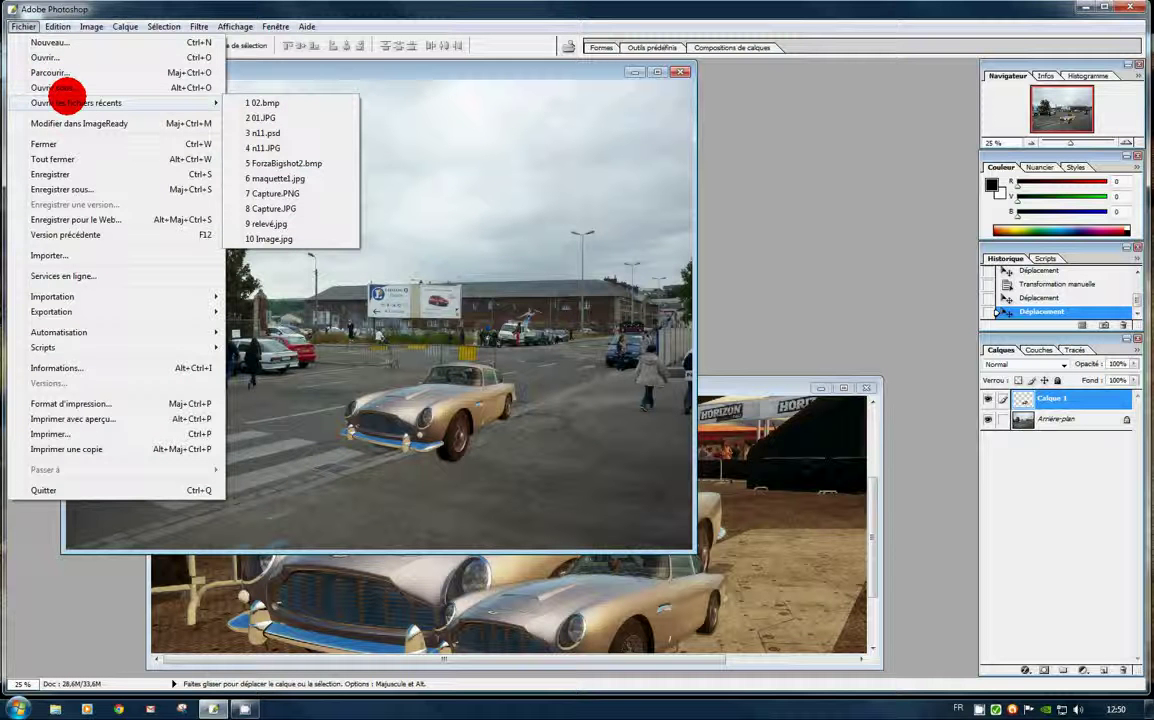
{"action": "left_click", "coordinate": [57, 188]}
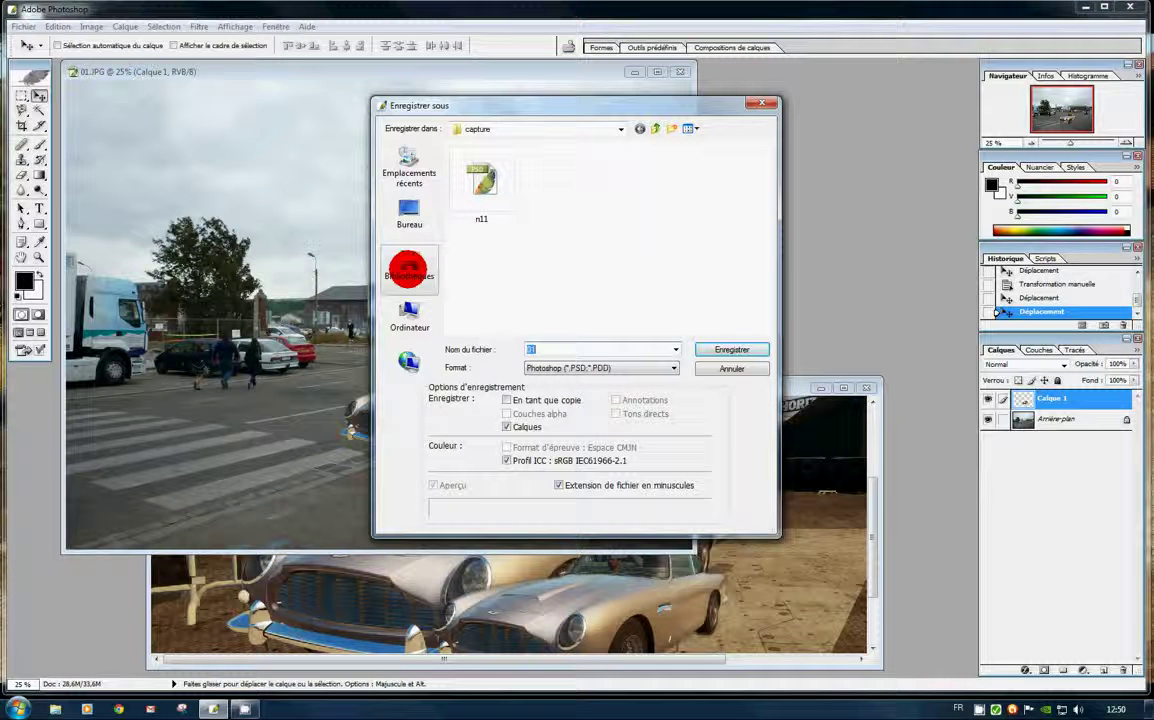
{"action": "left_click", "coordinate": [408, 268]}
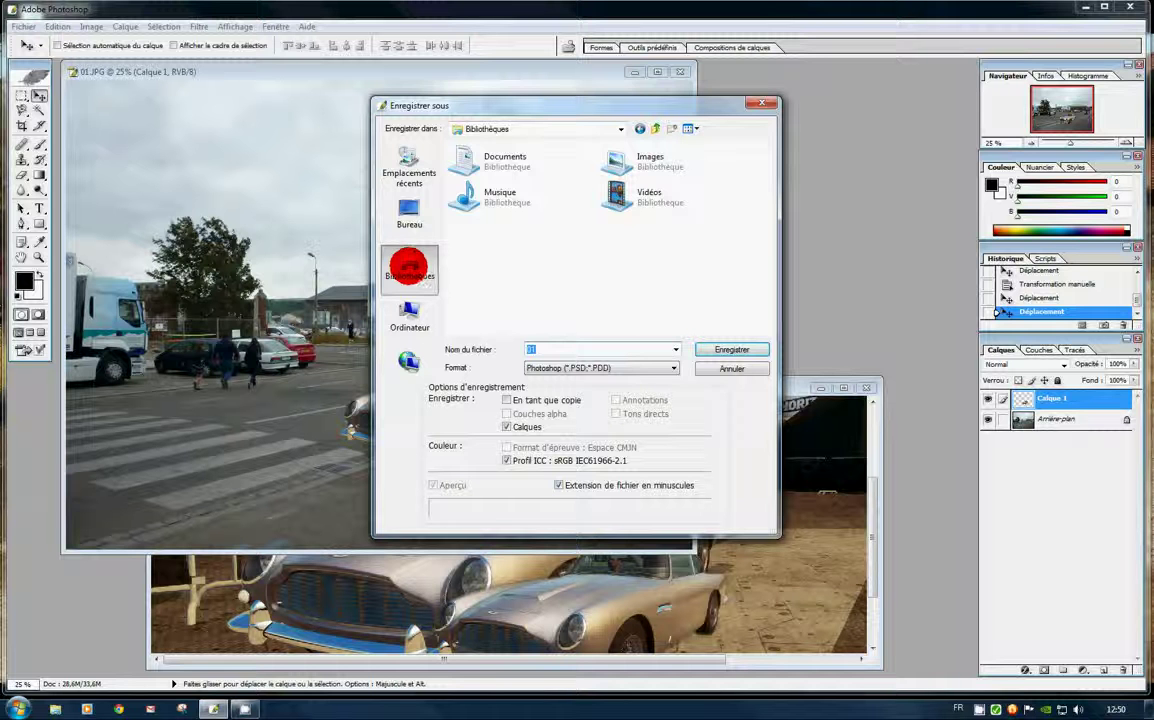
{"action": "left_click", "coordinate": [408, 215]}
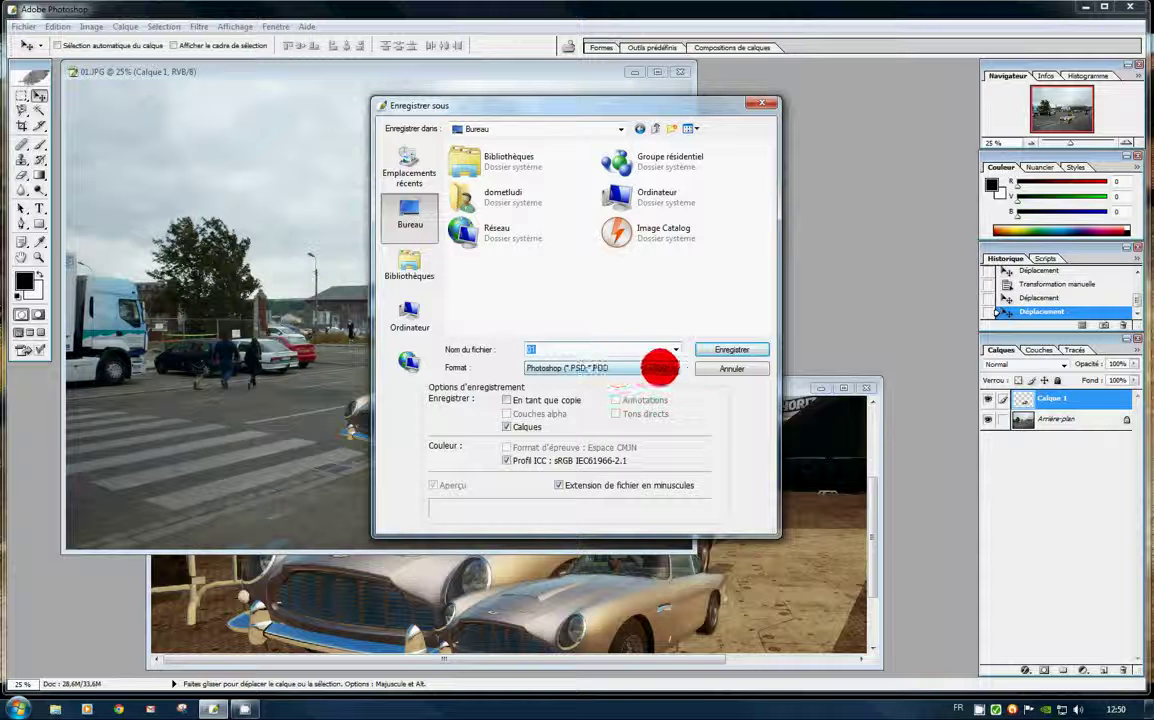
{"action": "left_click", "coordinate": [671, 368]}
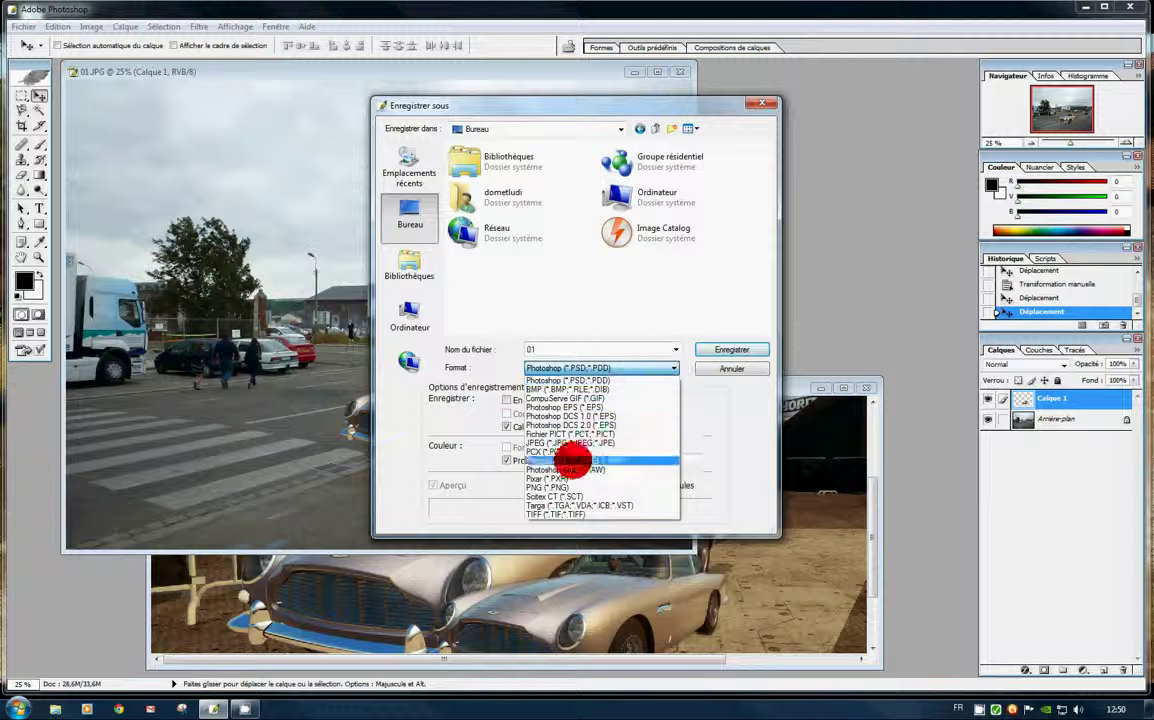
{"action": "left_click", "coordinate": [572, 443]}
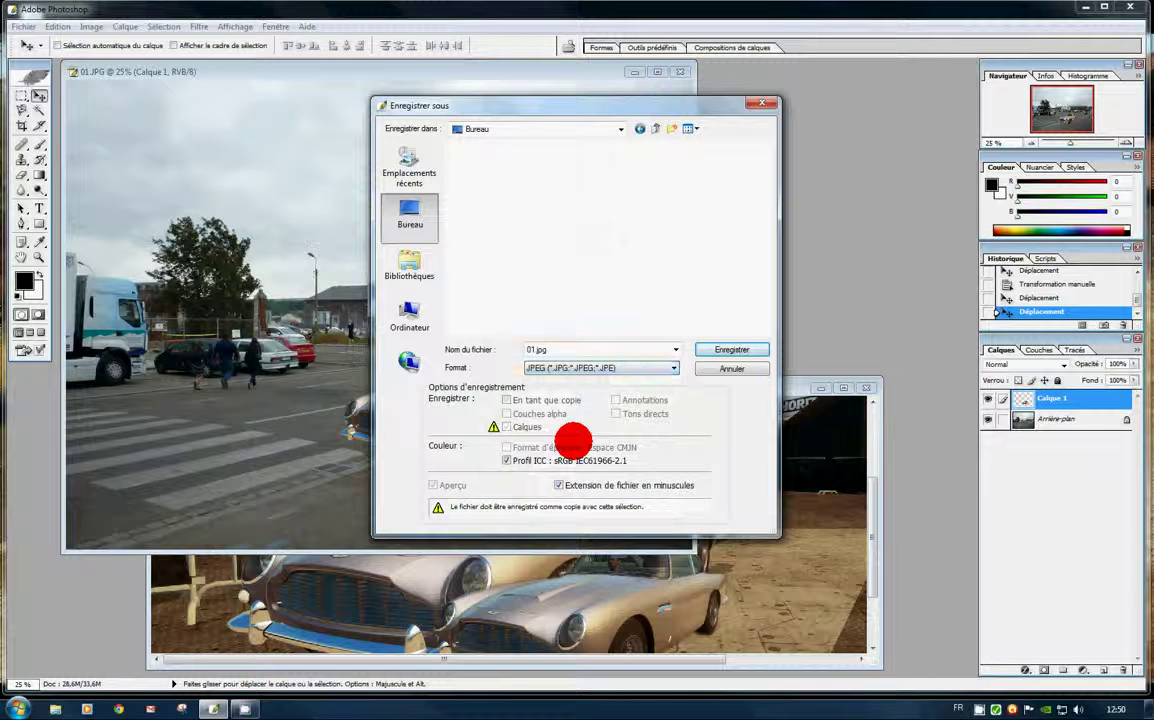
{"action": "left_click", "coordinate": [674, 368]}
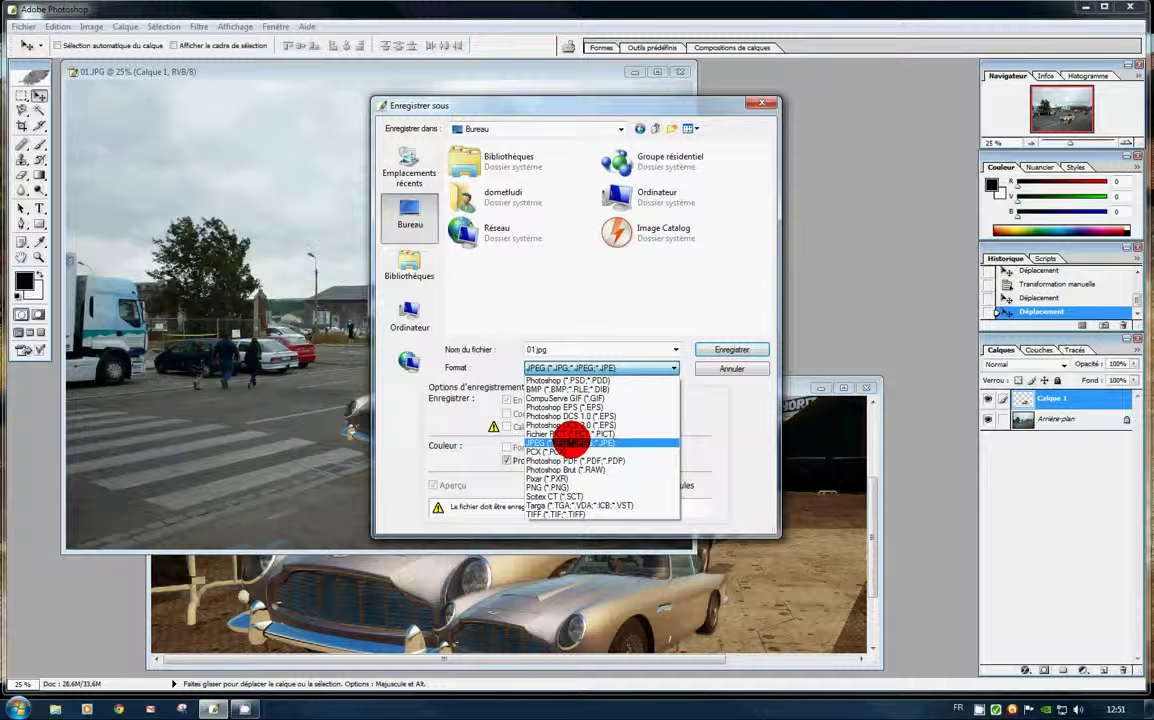
{"action": "left_click", "coordinate": [722, 348]}
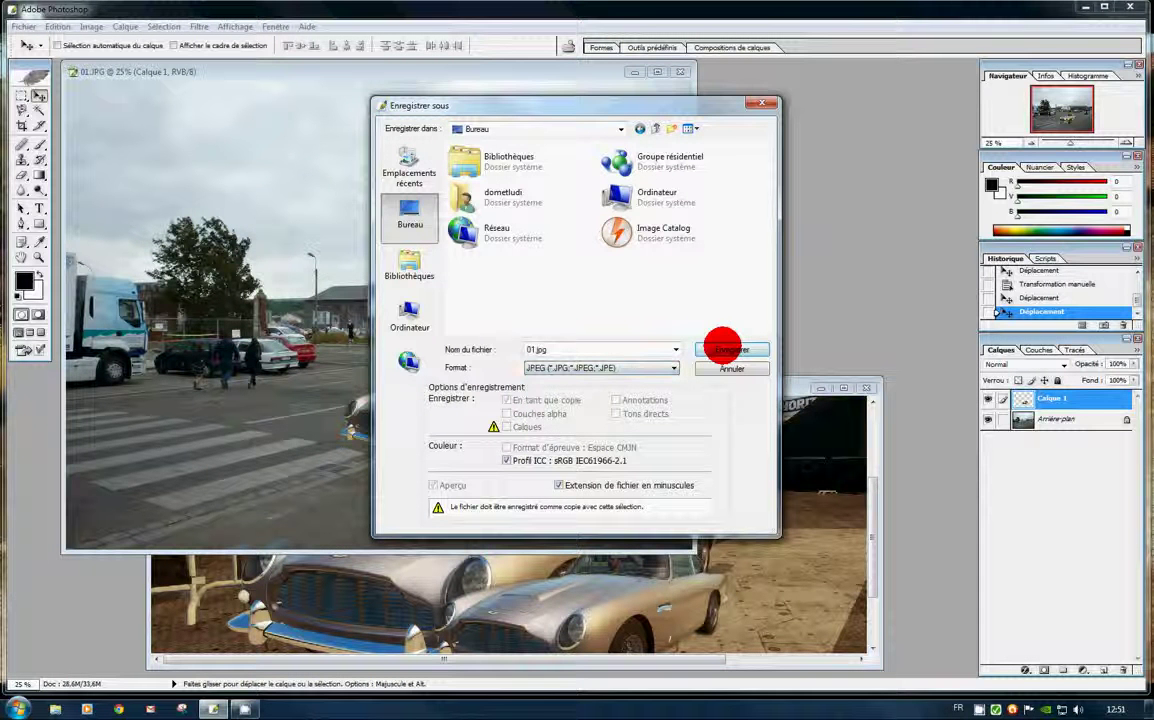
{"action": "left_click", "coordinate": [728, 348]}
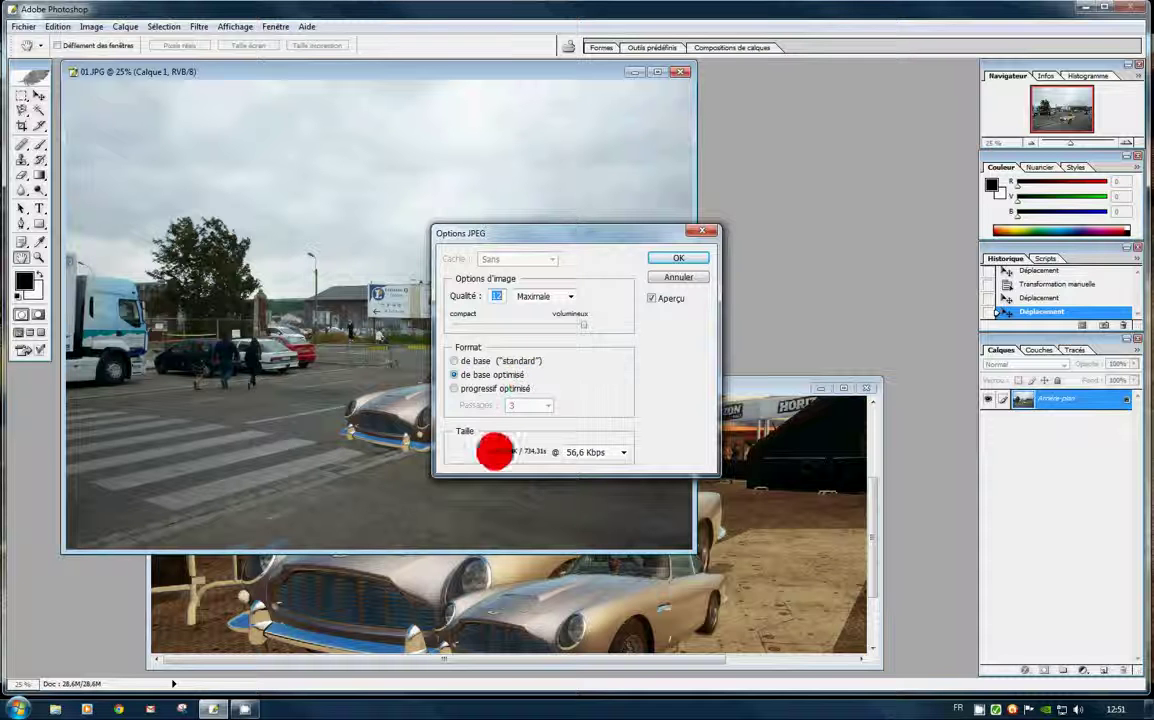
{"action": "left_click", "coordinate": [676, 258]}
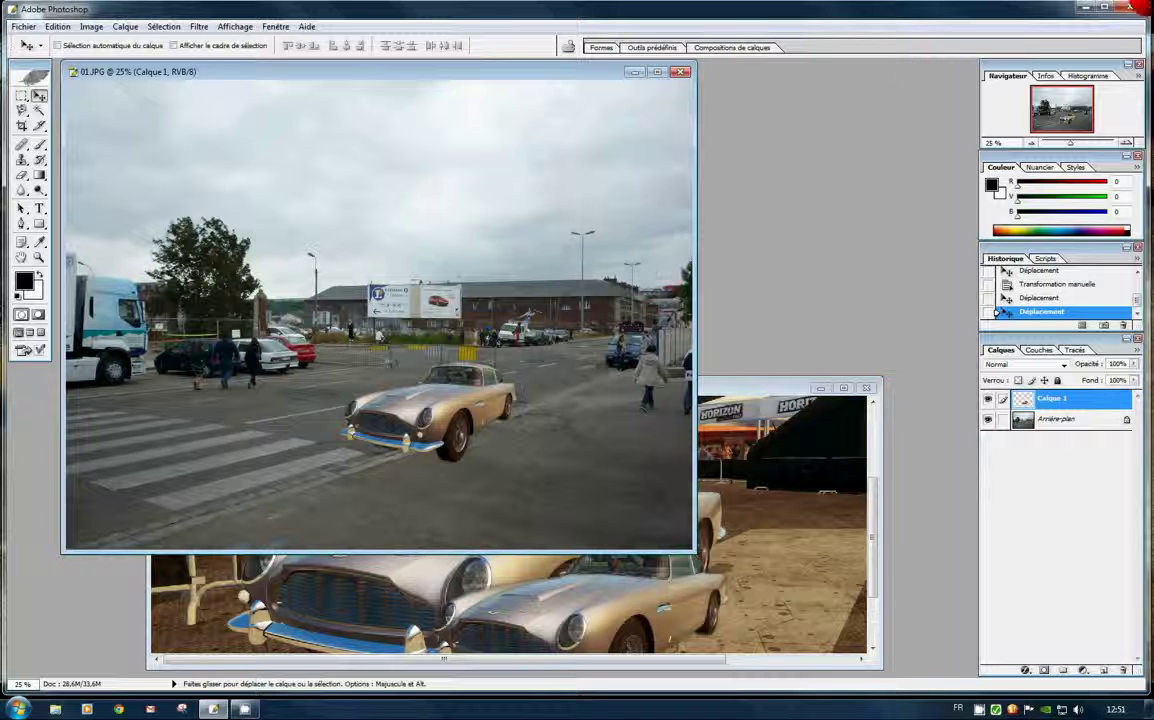
{"action": "left_click", "coordinate": [1131, 9]}
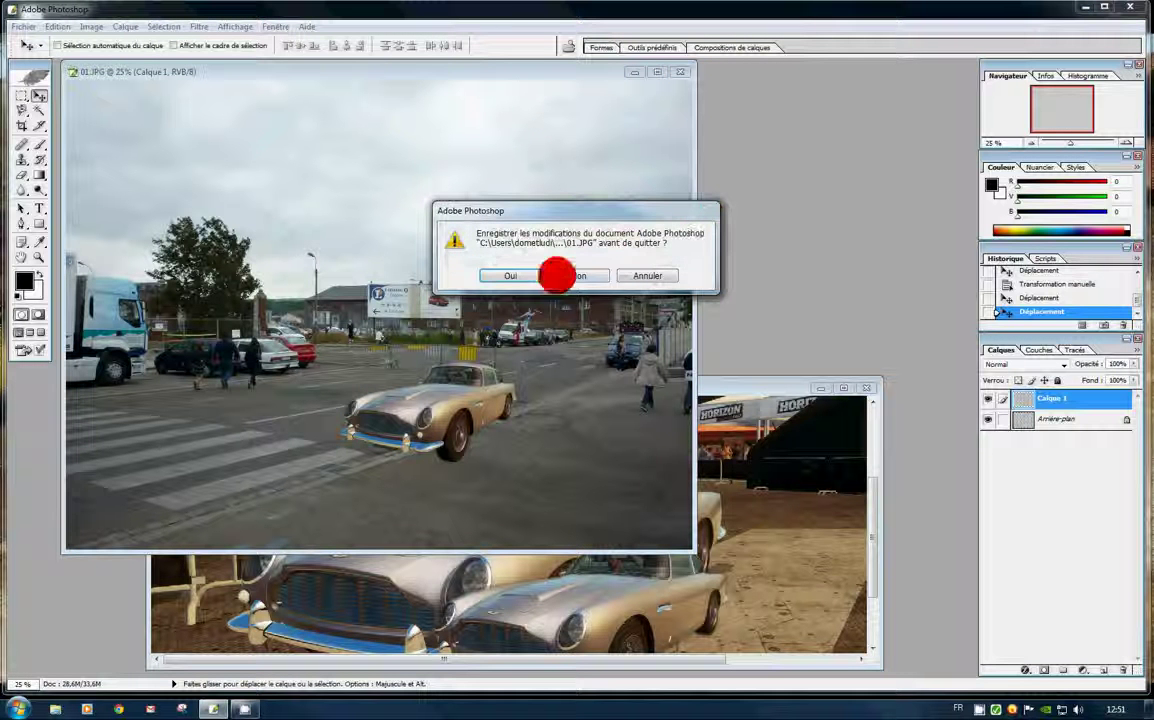
{"action": "left_click", "coordinate": [512, 274]}
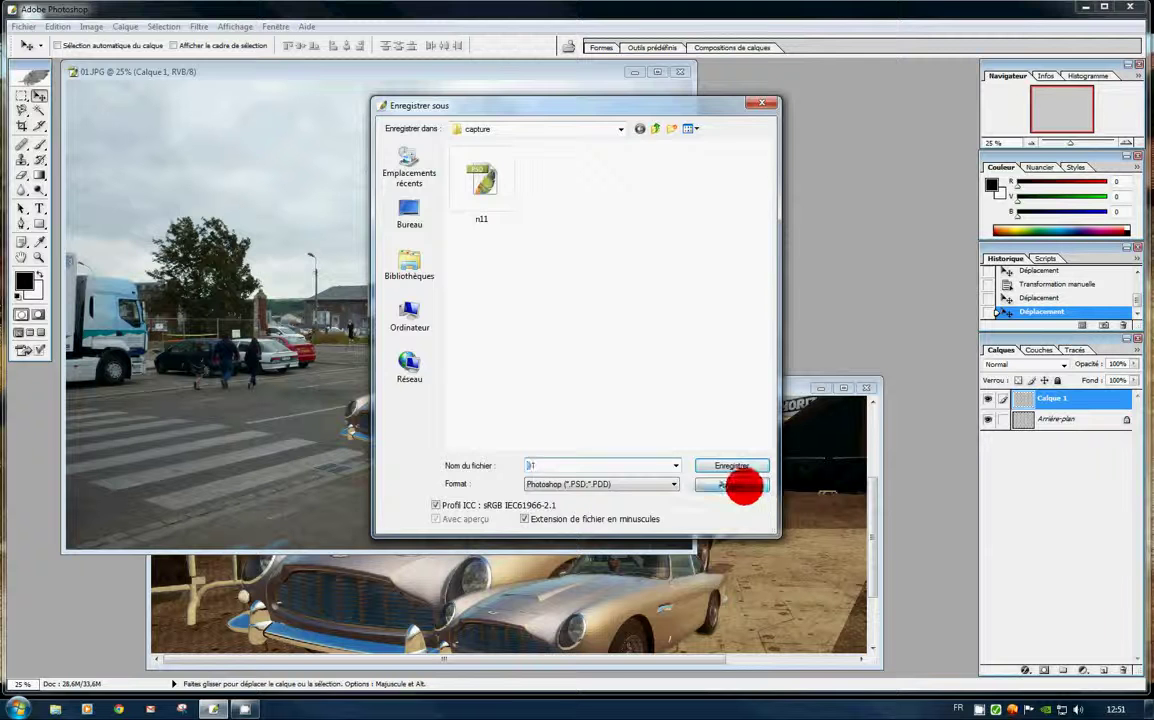
{"action": "left_click", "coordinate": [741, 486]}
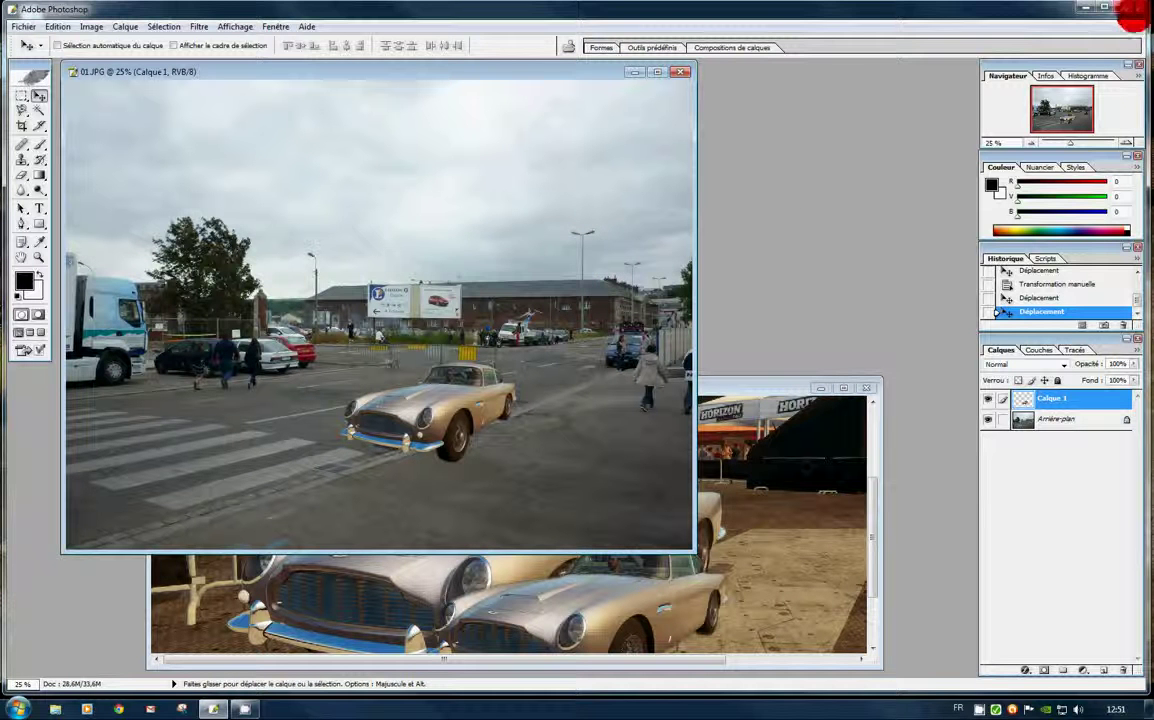
Step: Quit the image editor without saving the changes to 01.JPG and 02.bmp
{"action": "left_click", "coordinate": [1131, 10]}
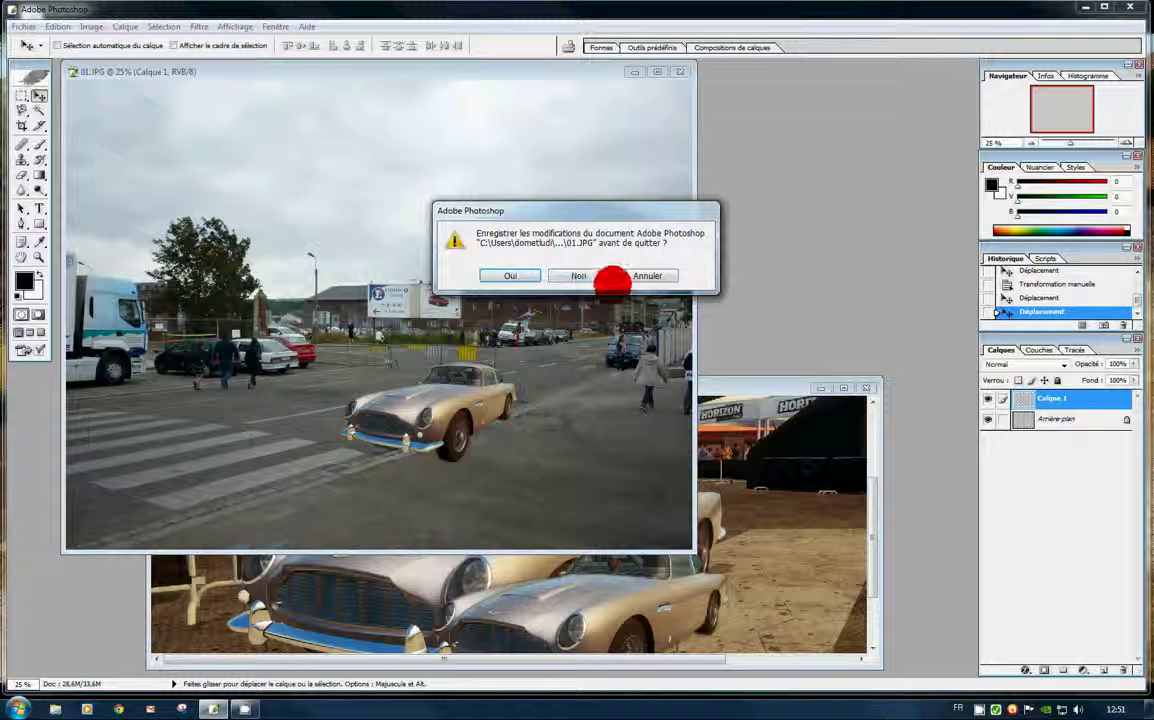
{"action": "left_click", "coordinate": [590, 275]}
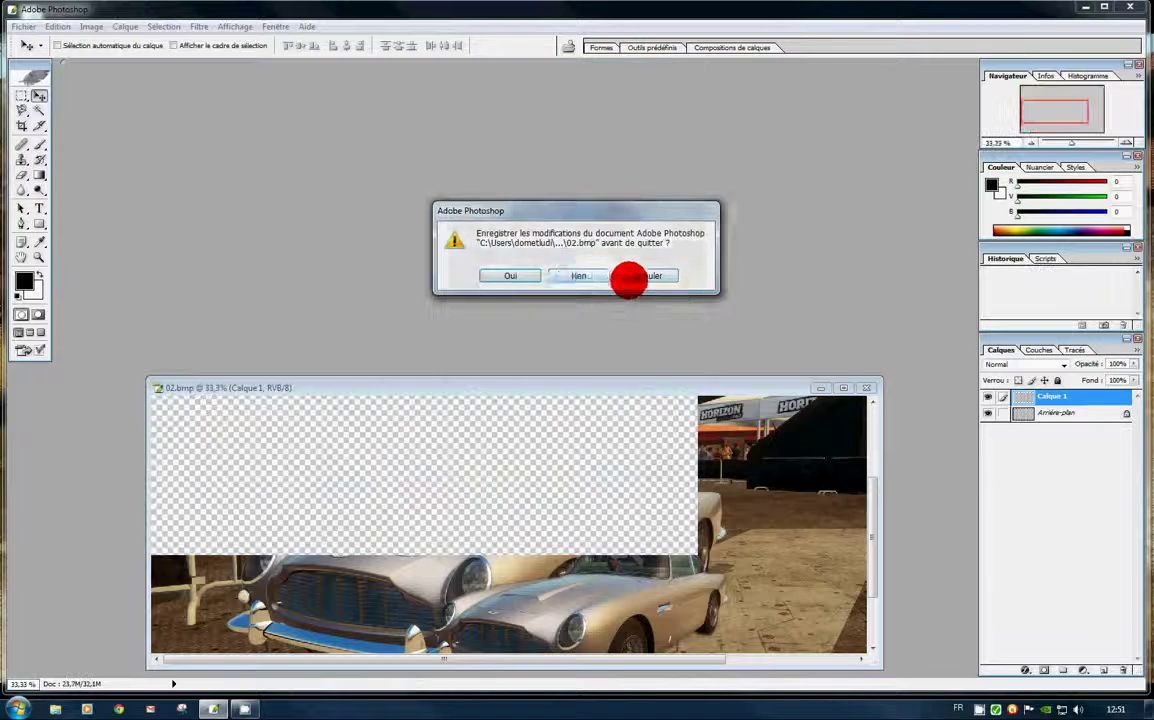
{"action": "left_click", "coordinate": [572, 277]}
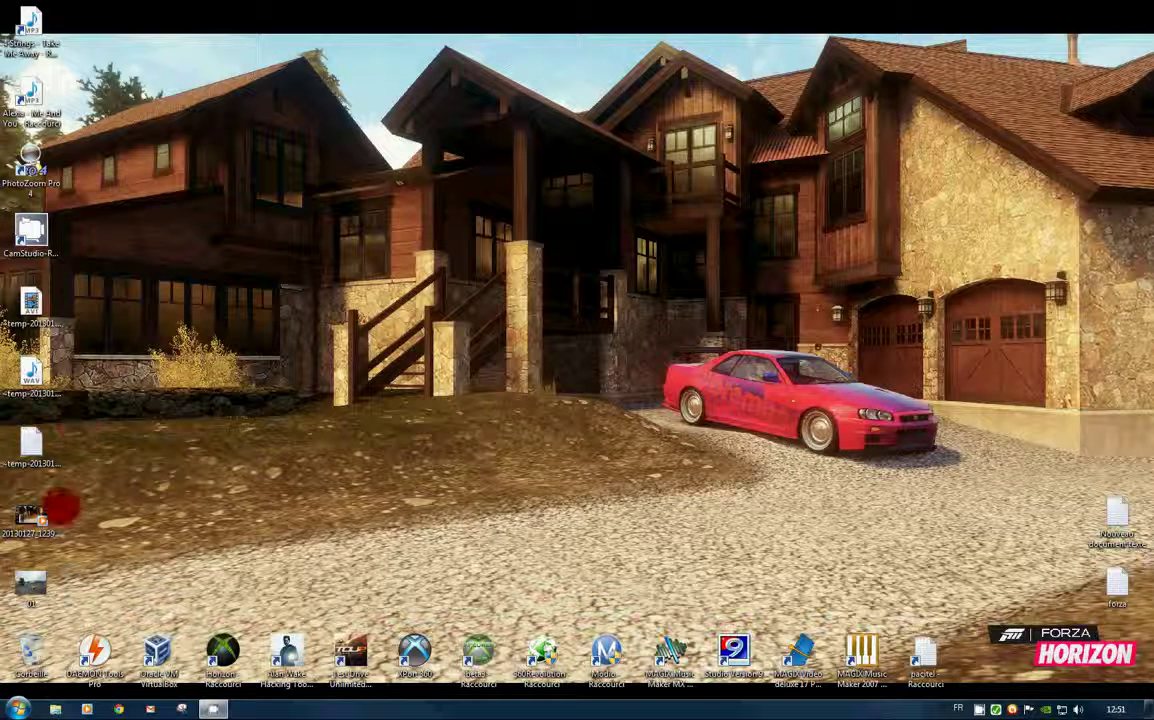
Step: Open the exported 01 image from the desktop in the Windows photo viewer, examine the car's outline, bumper and wheels up close, and close it
{"action": "left_click", "coordinate": [45, 577]}
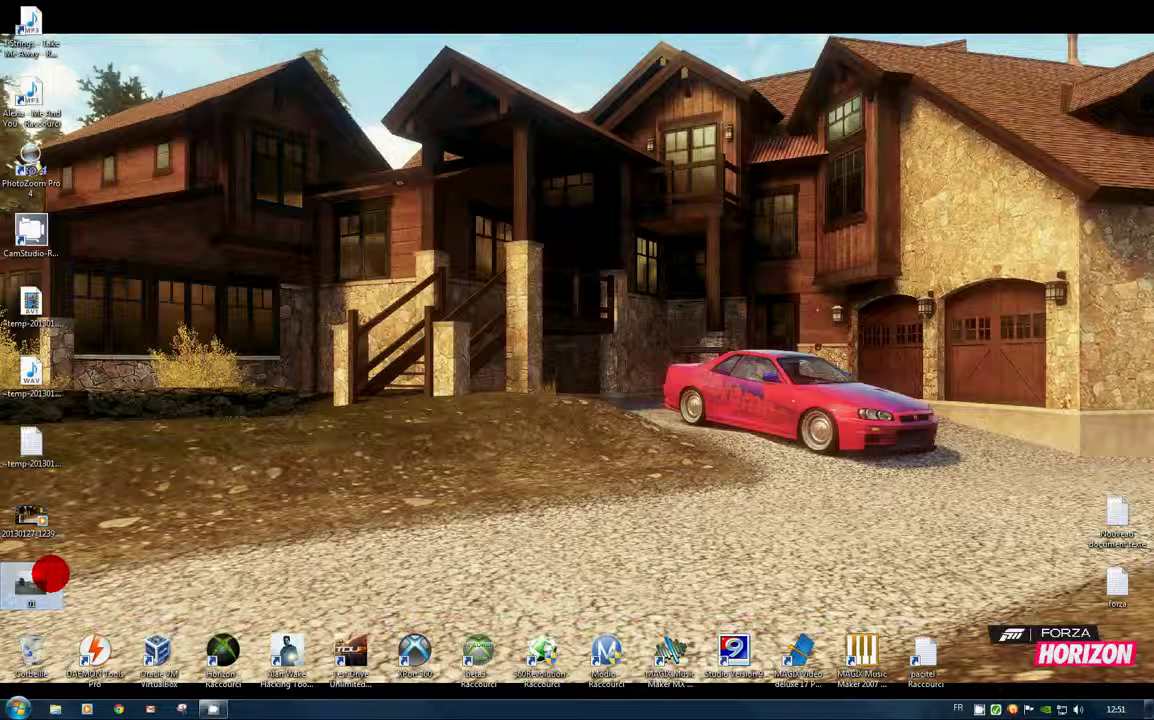
{"action": "double_click", "coordinate": [50, 574]}
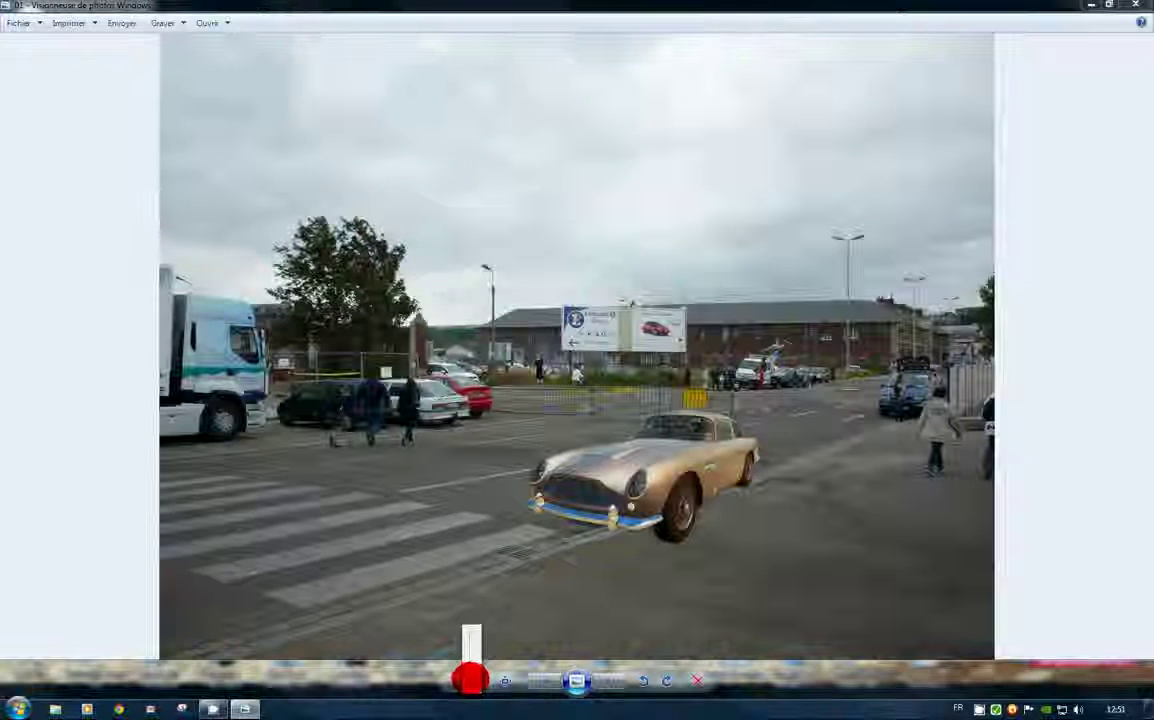
{"action": "scroll", "coordinate": [470, 676], "scroll_direction": "up", "scroll_amount": 3}
{"action": "scroll", "coordinate": [469, 674], "scroll_direction": "down", "scroll_amount": 1}
{"action": "left_click_drag", "start_coordinate": [610, 545], "coordinate": [592, 77]}
{"action": "left_click_drag", "start_coordinate": [796, 366], "coordinate": [603, 195]}
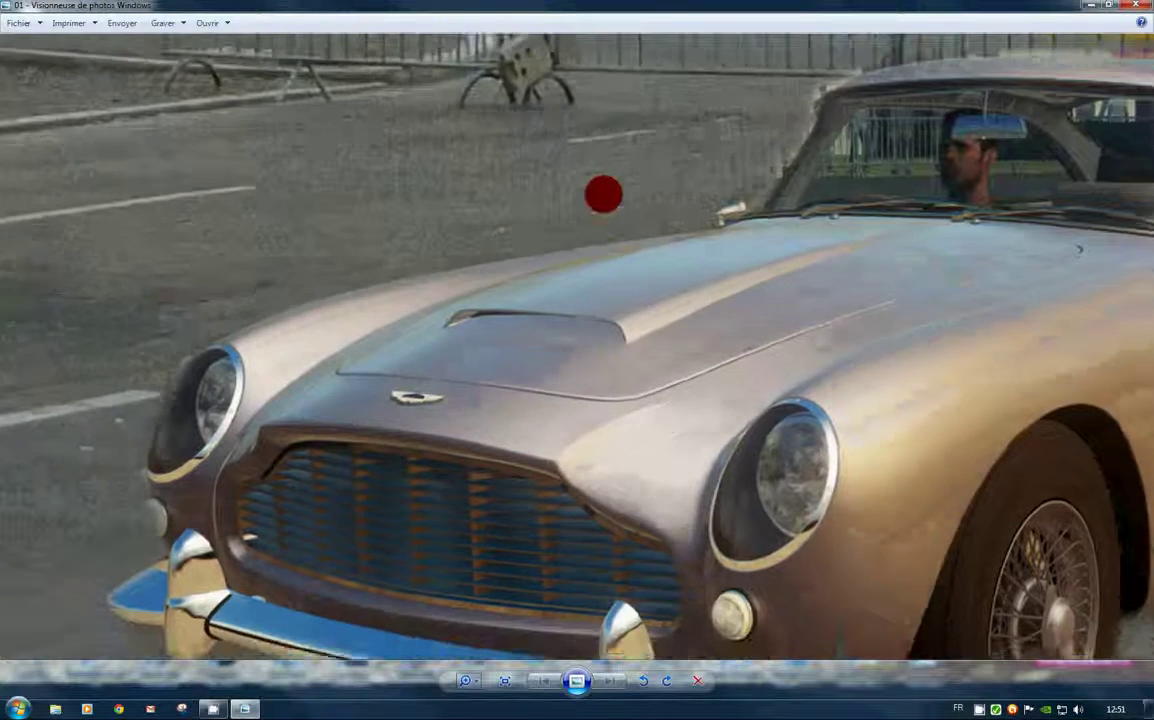
{"action": "left_click_drag", "start_coordinate": [612, 455], "coordinate": [587, 265]}
{"action": "left_click_drag", "start_coordinate": [740, 395], "coordinate": [719, 374]}
{"action": "left_click_drag", "start_coordinate": [830, 467], "coordinate": [688, 325]}
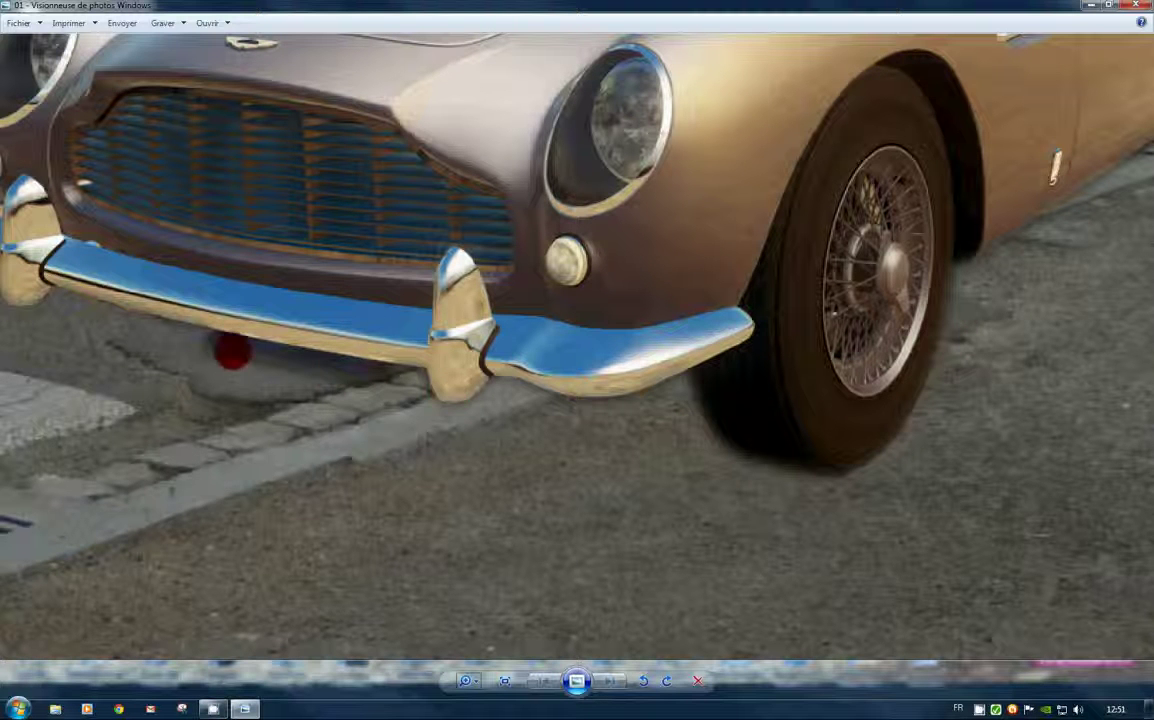
{"action": "left_click_drag", "start_coordinate": [1020, 240], "coordinate": [715, 434]}
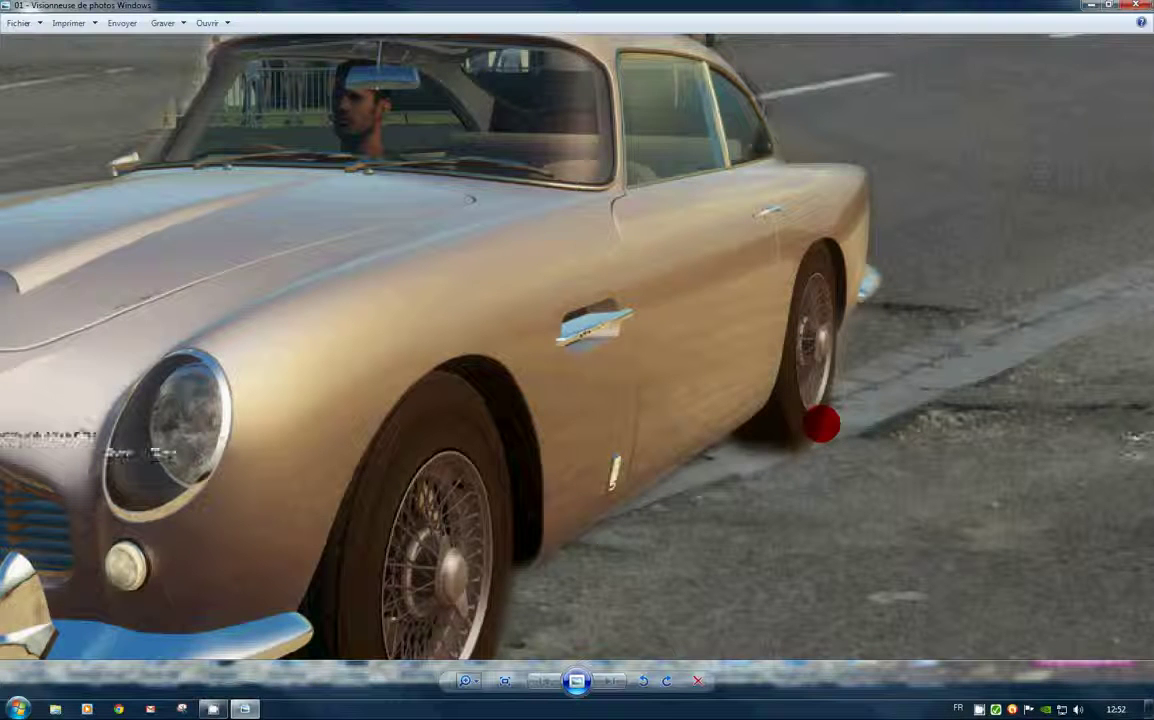
{"action": "left_click", "coordinate": [1139, 8]}
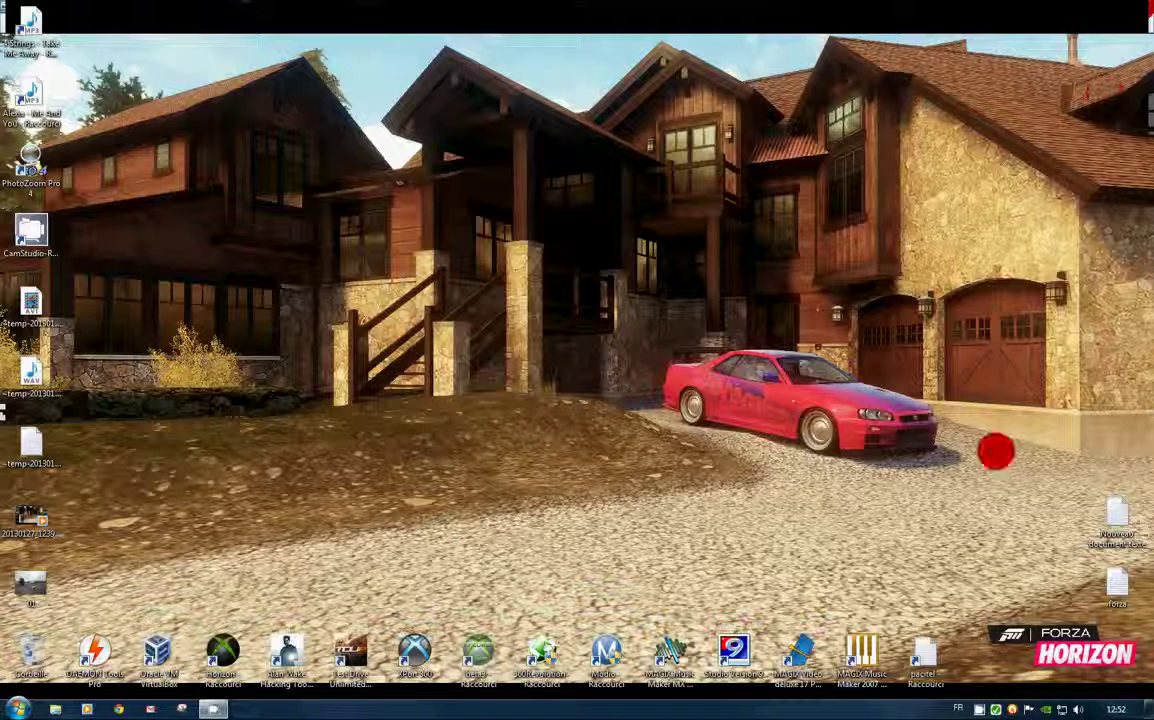
{"action": "right_click", "coordinate": [979, 709]}
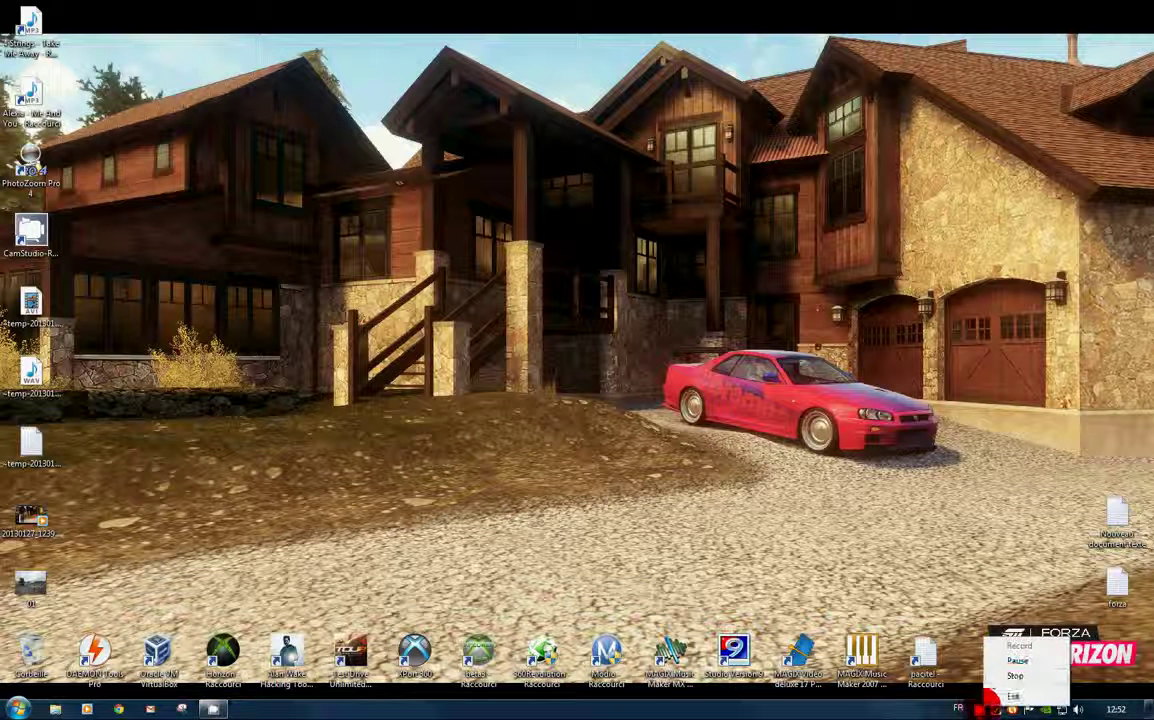